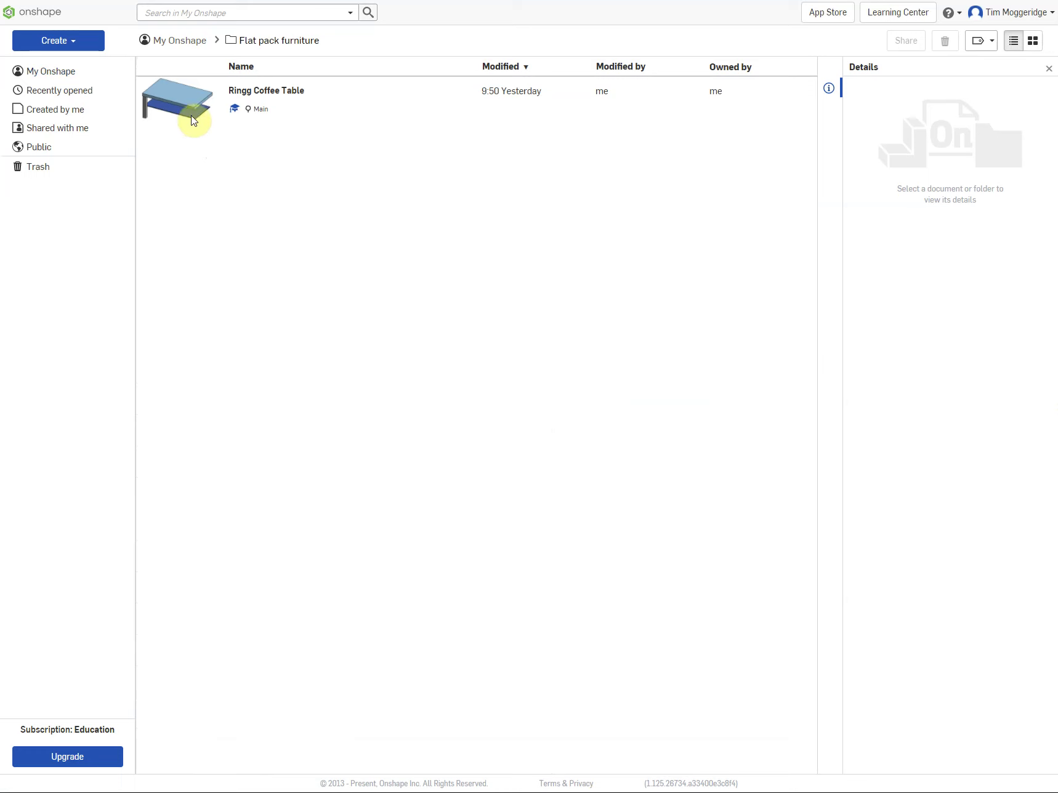
Step: Open the Ringg Coffee Table document and view the table model from a low front angle
double_click(185, 104)
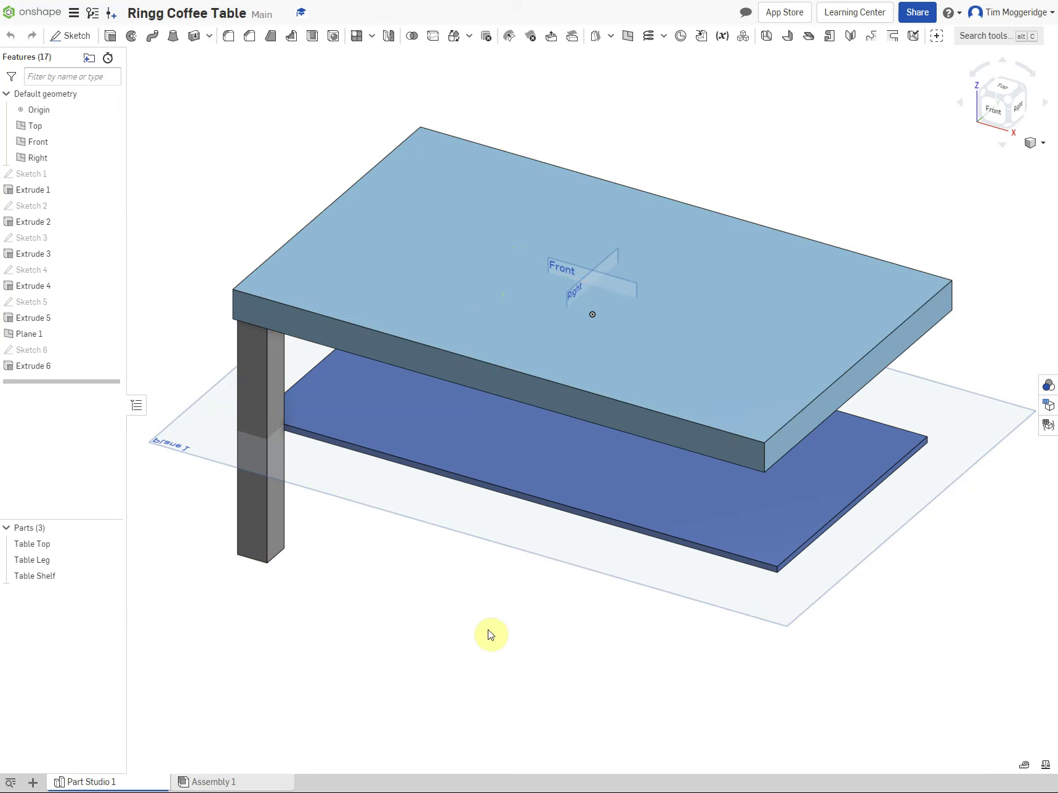
right_drag(491, 634, 489, 602)
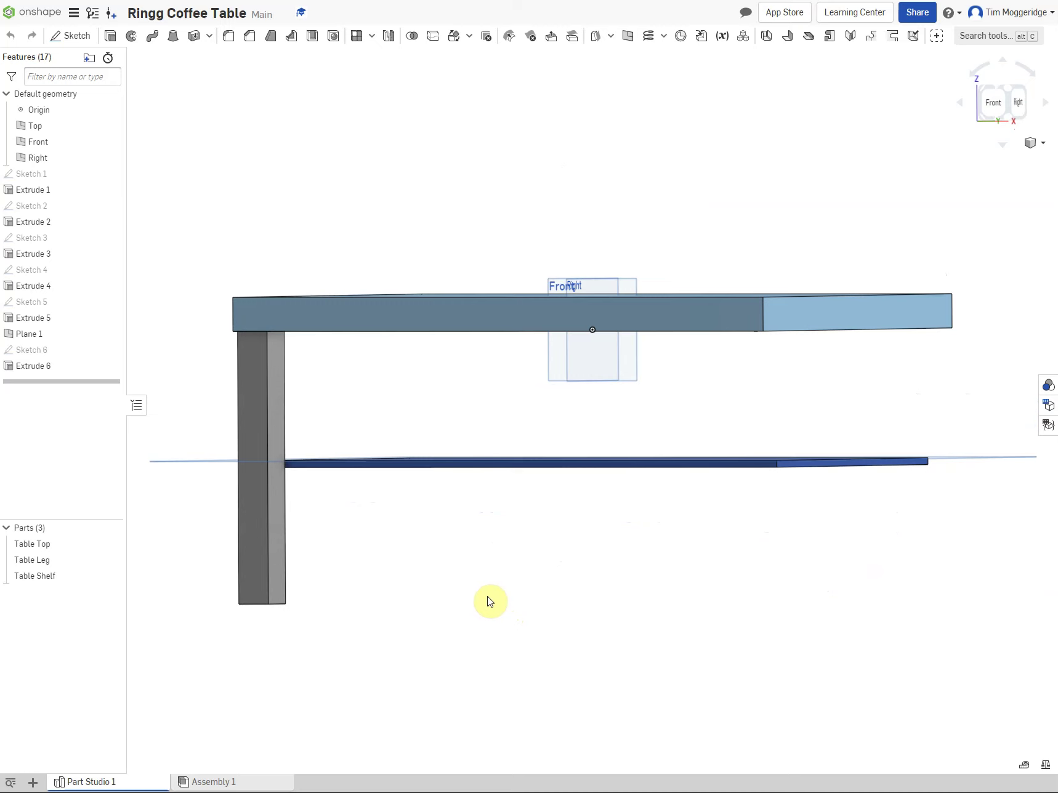
right_drag(490, 602, 484, 603)
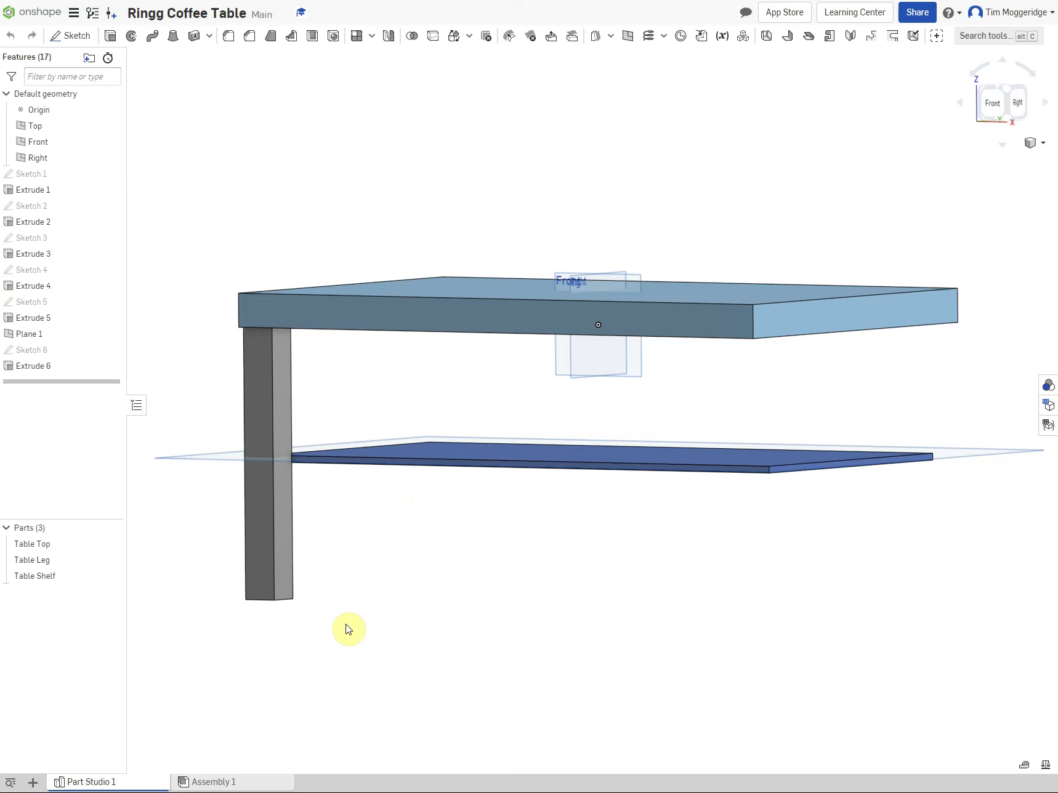
Step: Rename the Part Studio 1 tab as Components
right_click(113, 783)
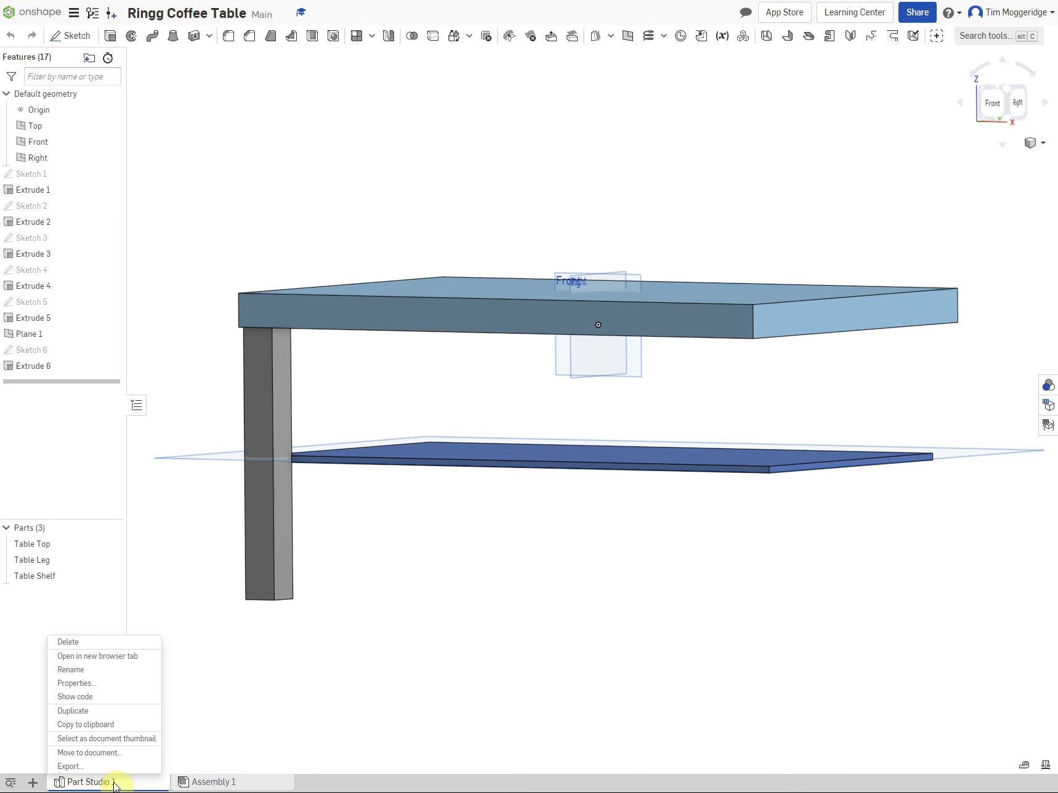
click(99, 671)
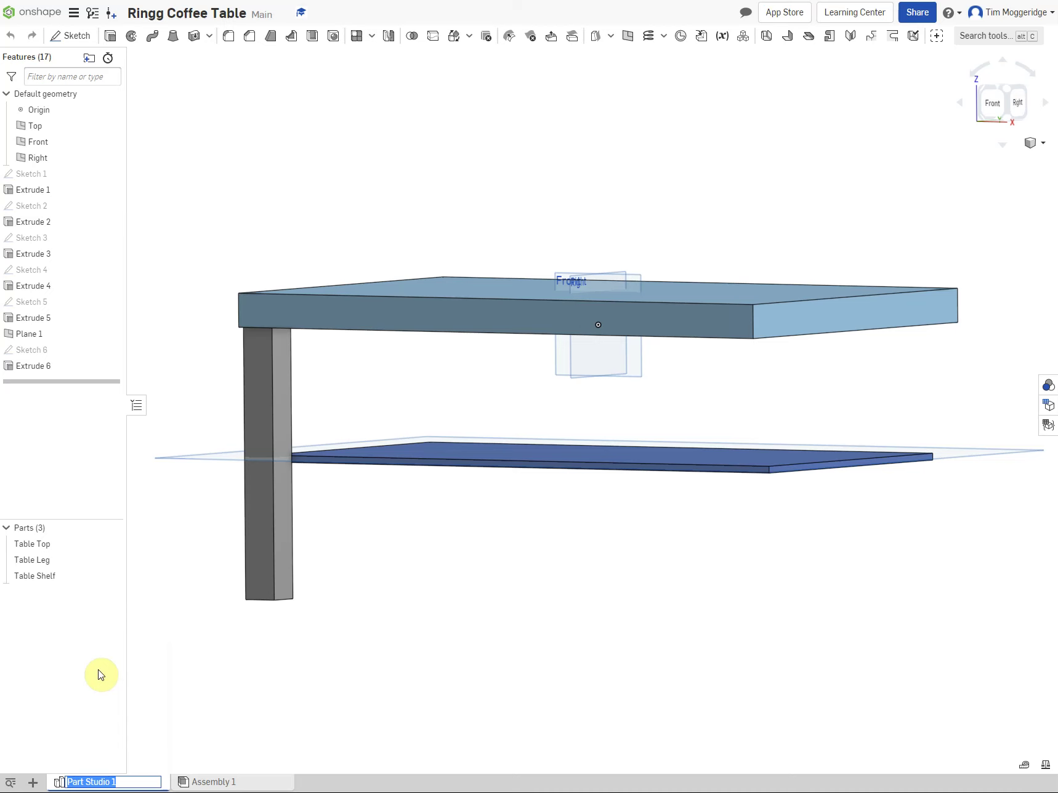
text(Componernt)
key(BackSpace)
key(BackSpace)
text(nts)
key(Return)
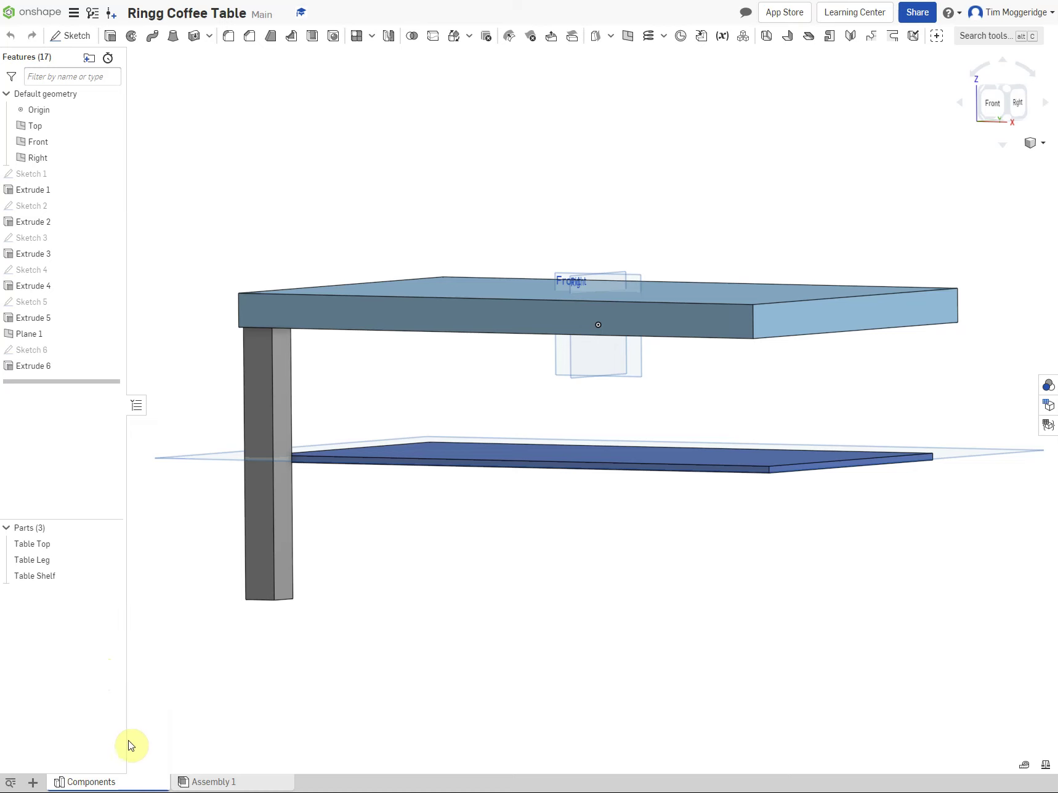
Step: Create a new part studio in the document and rename it Fasteners
click(33, 784)
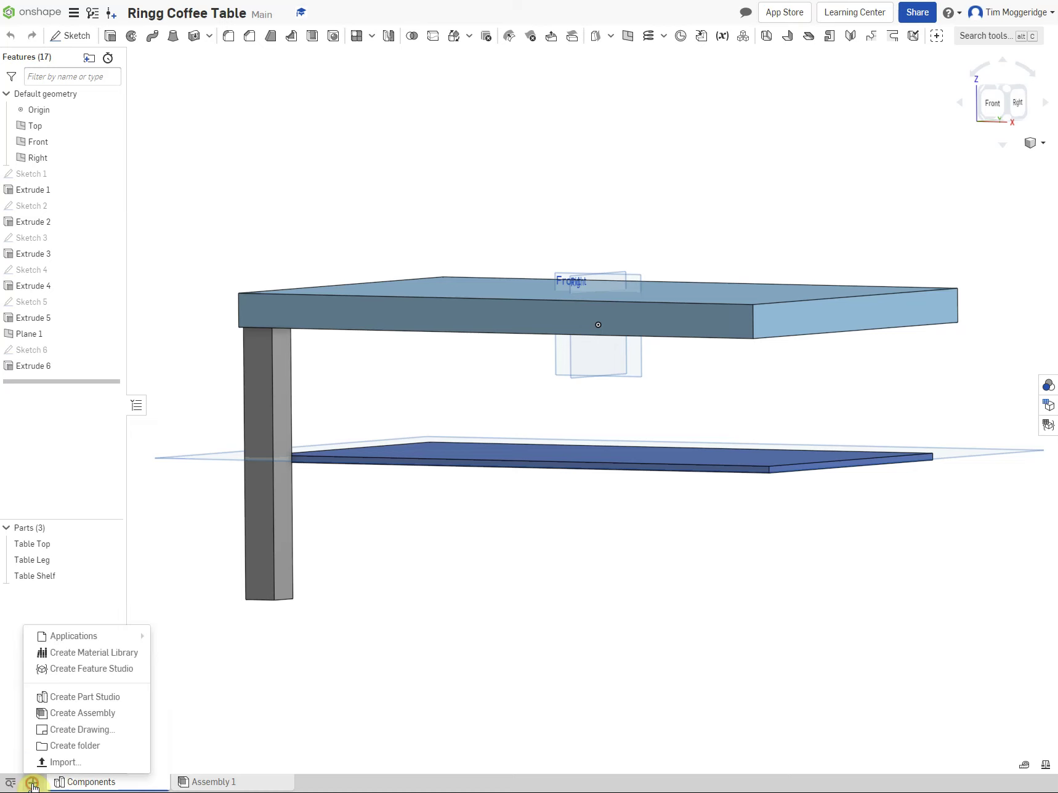
click(63, 696)
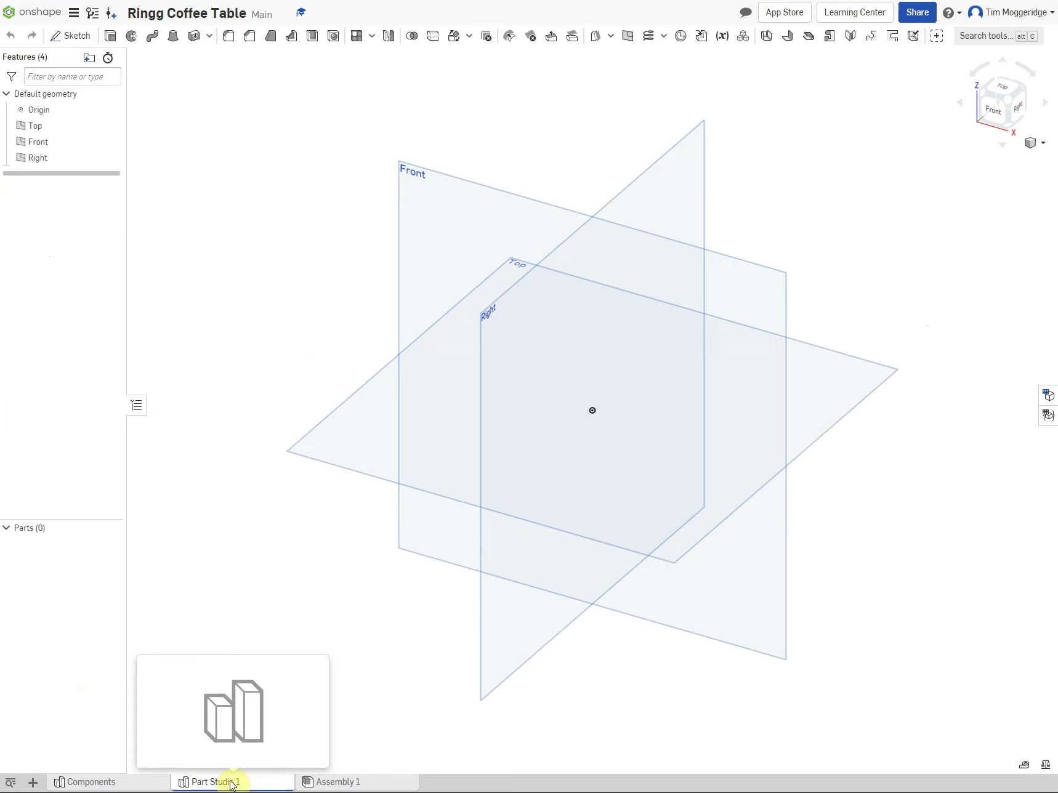
right_click(233, 786)
click(223, 686)
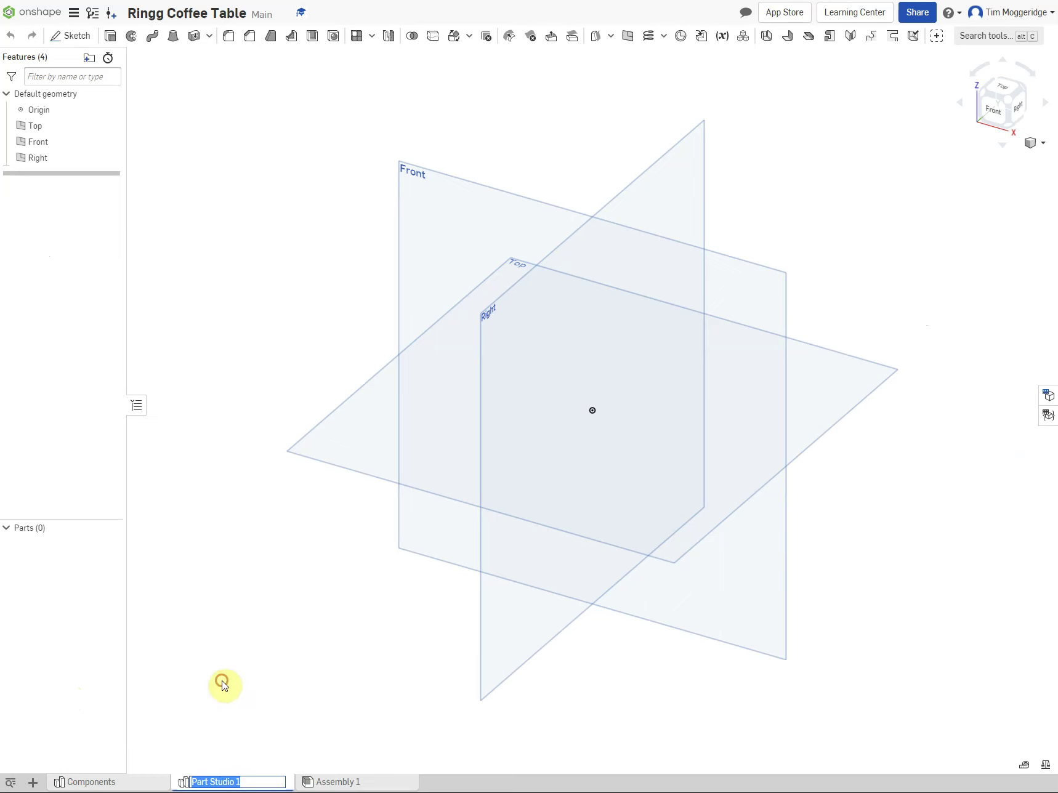
text(Fasteners)
key(Return)
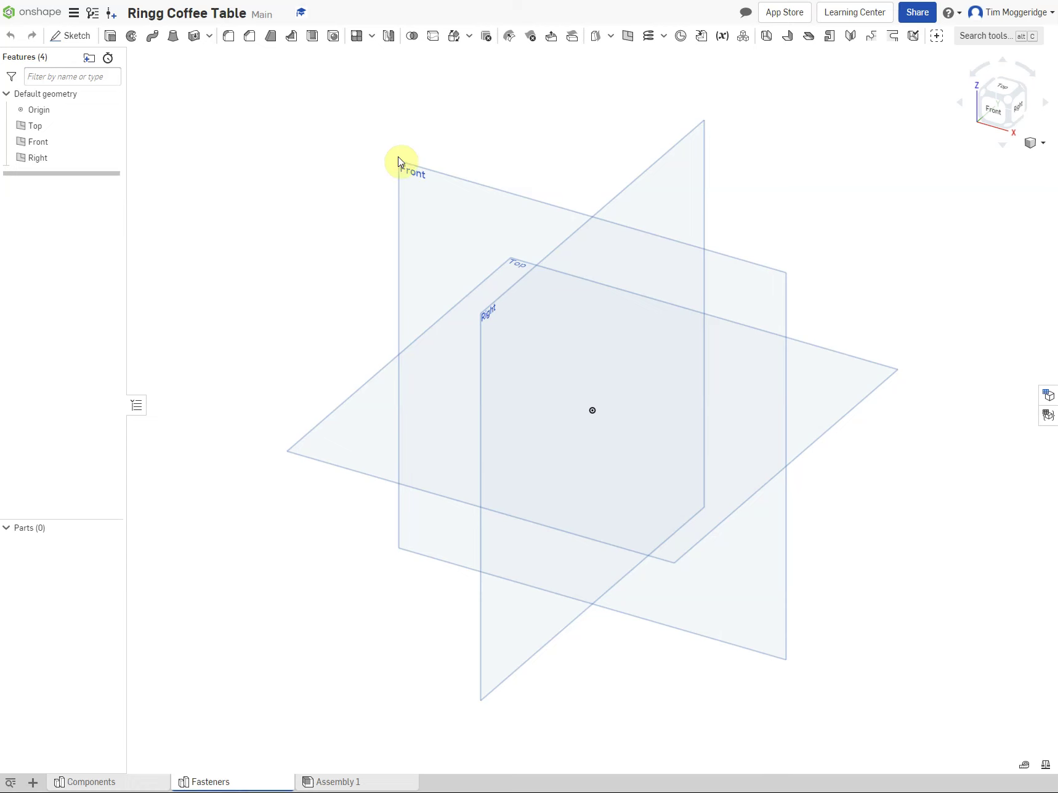
Step: Start a sketch on the Front plane and draw a corner rectangle up from the origin, about 6.9 mm wide and 4.5 mm high
right_click(433, 226)
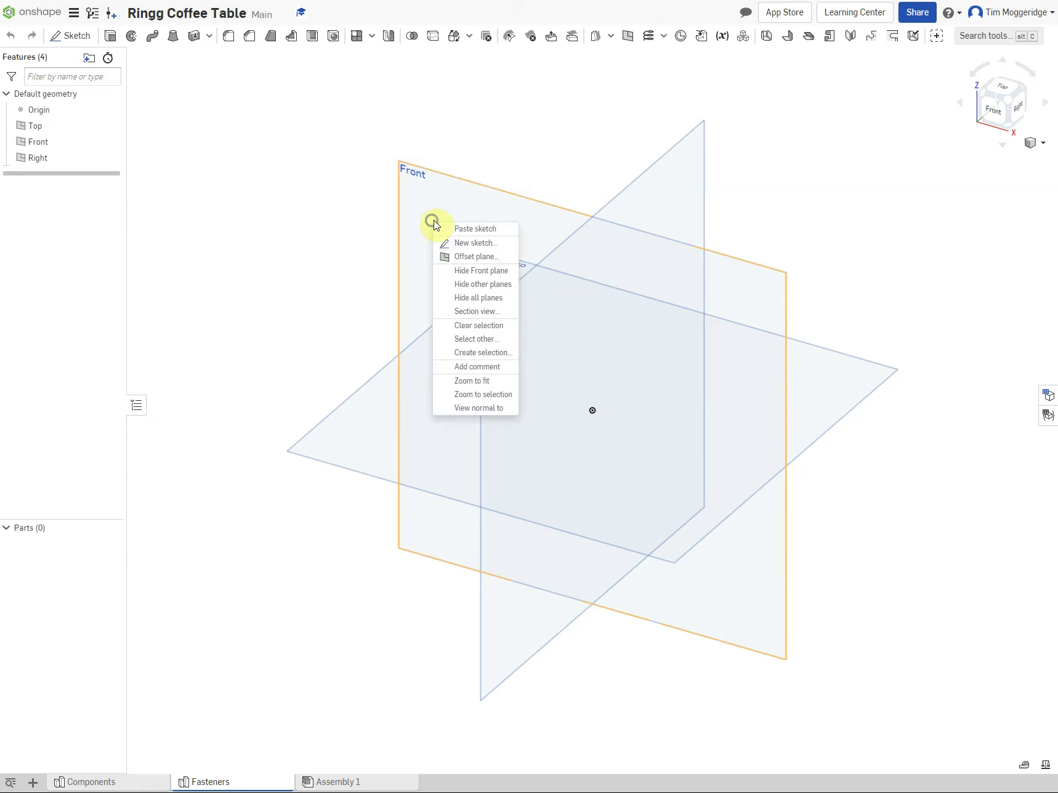
click(464, 243)
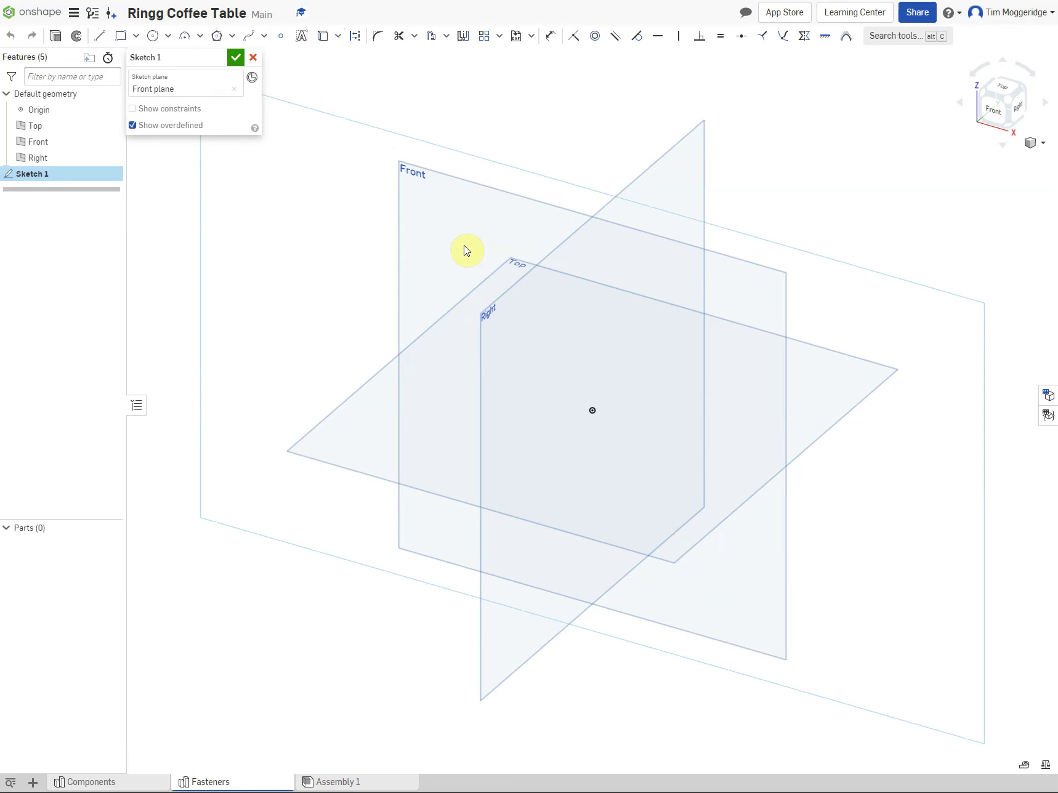
key(n)
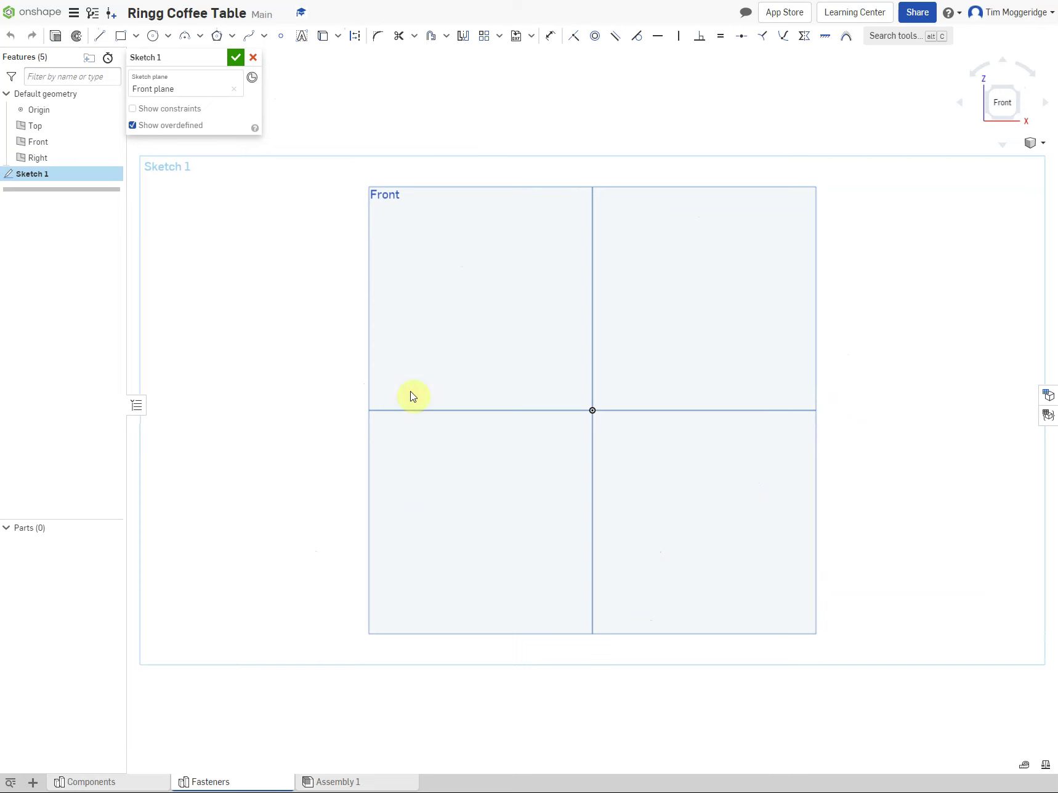
click(564, 410)
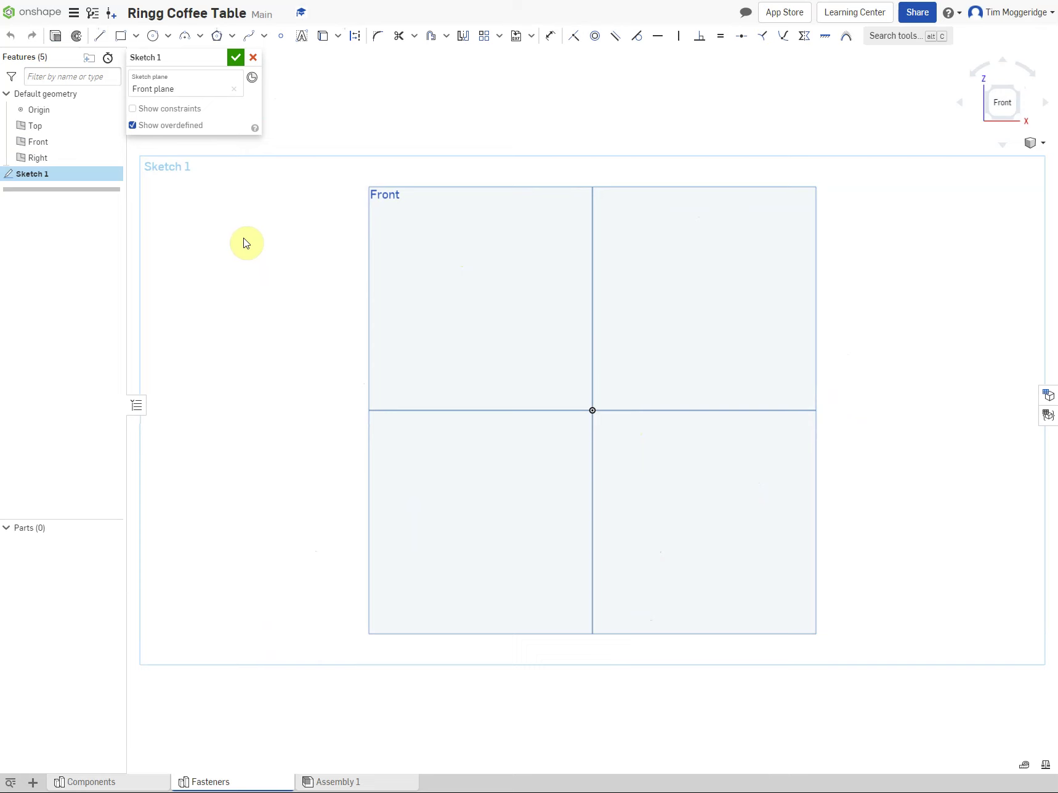
click(120, 36)
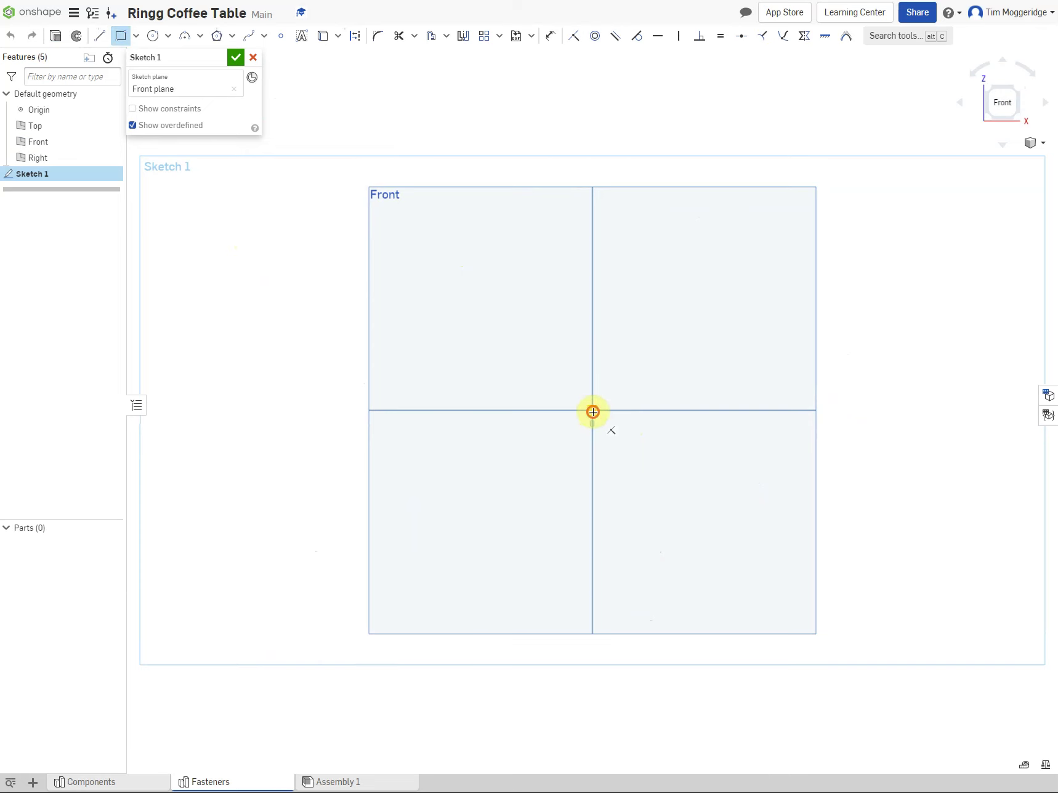
click(592, 410)
click(618, 394)
scroll(596, 434, up, 5)
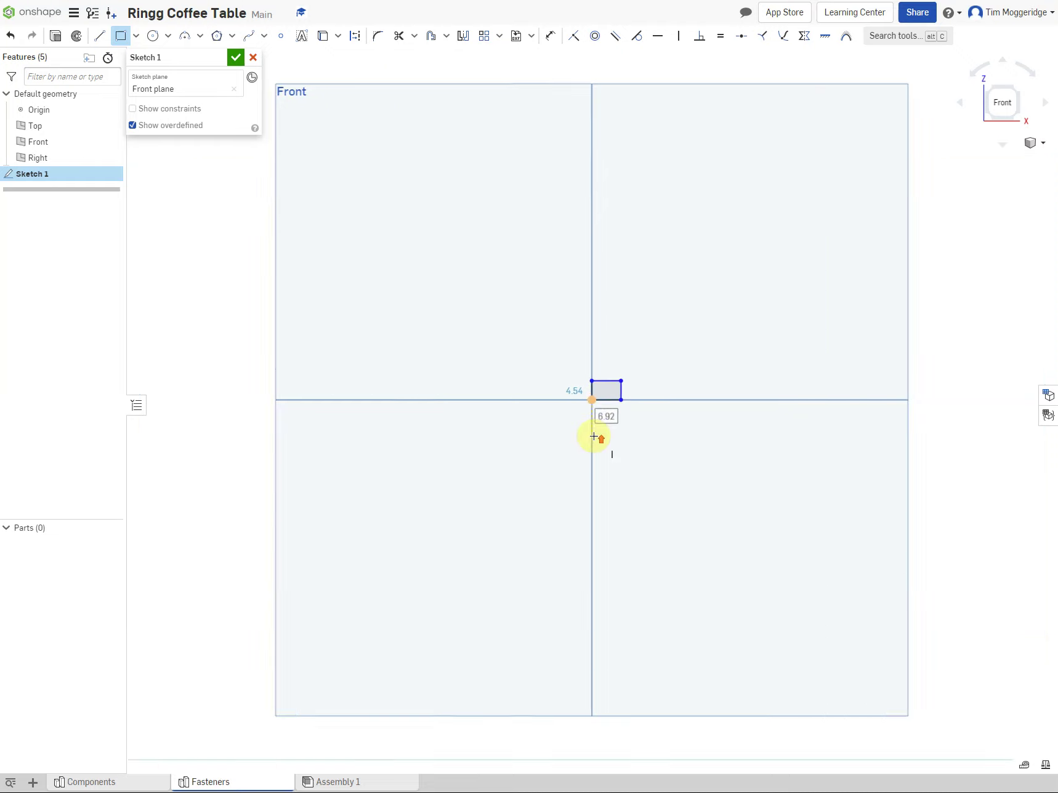
scroll(595, 435, up, 6)
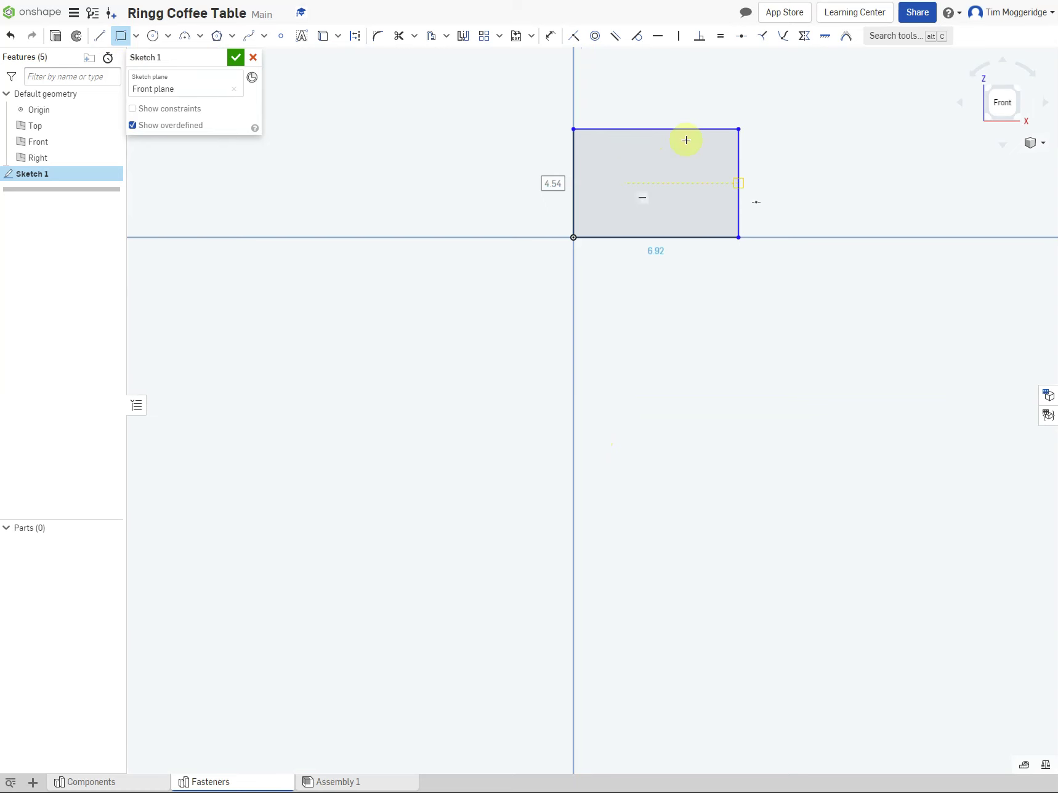
key(Tab)
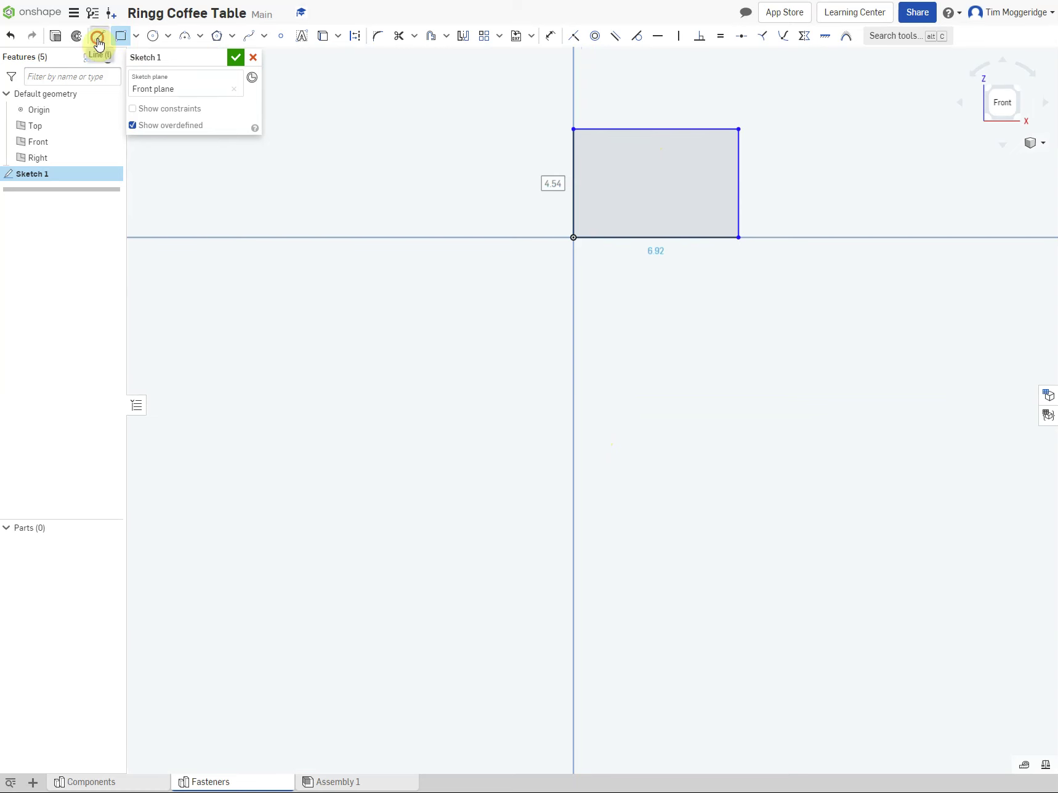
Step: Draw a vertical line about 10 mm down from the origin, slant back up to the rectangle's lower edge, and trim the shared edge segment
click(99, 35)
click(573, 237)
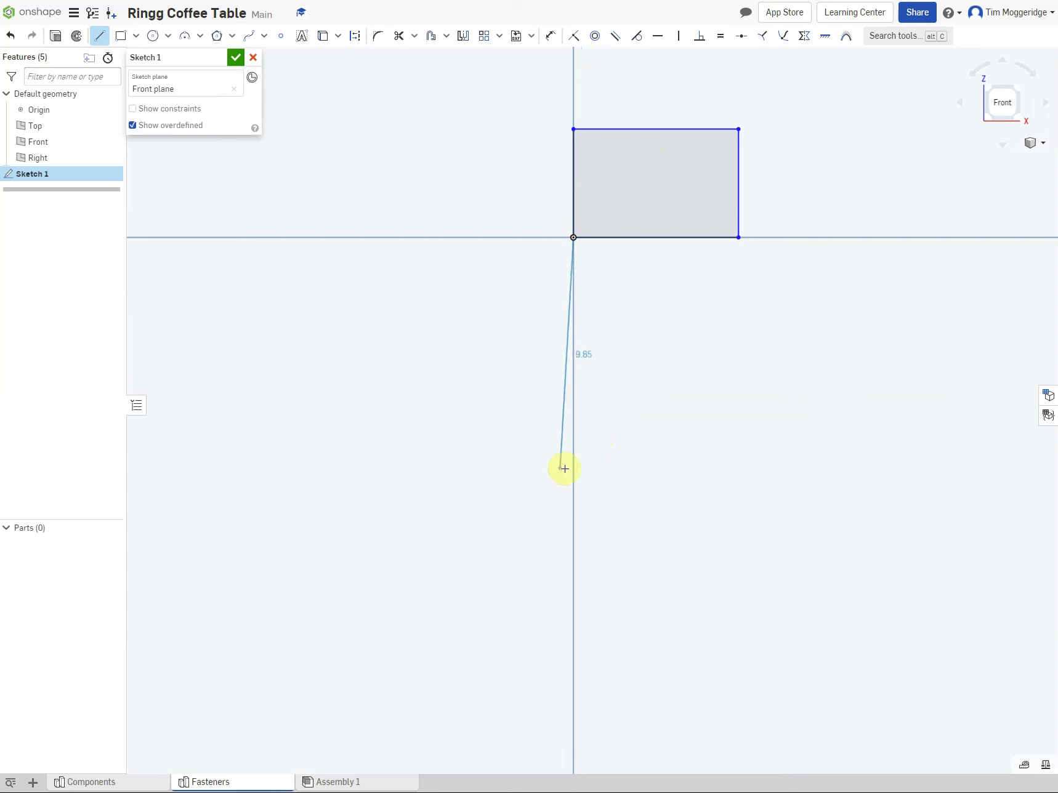
click(573, 473)
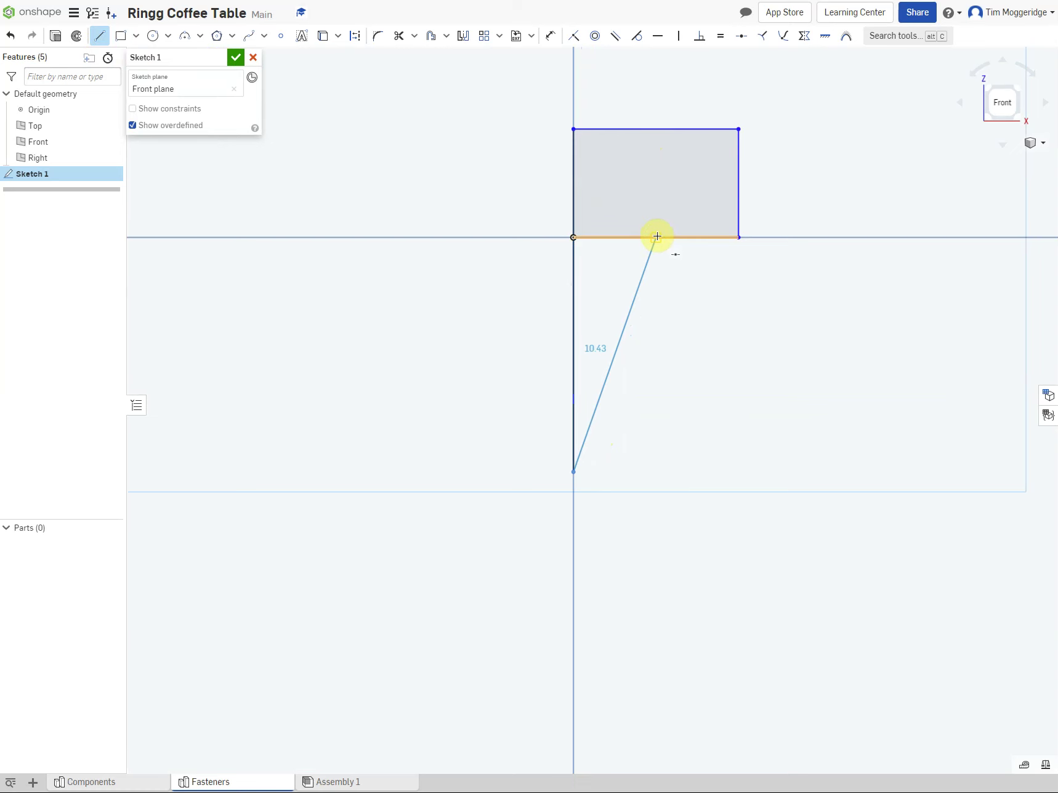
click(616, 237)
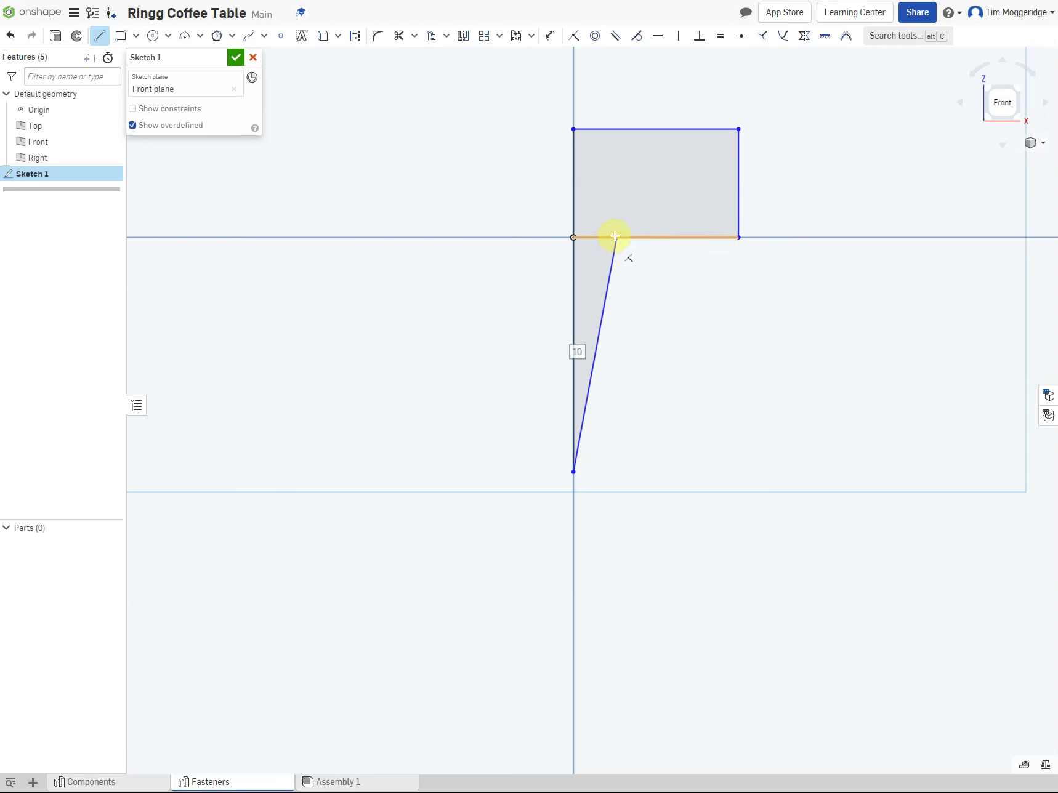
click(399, 39)
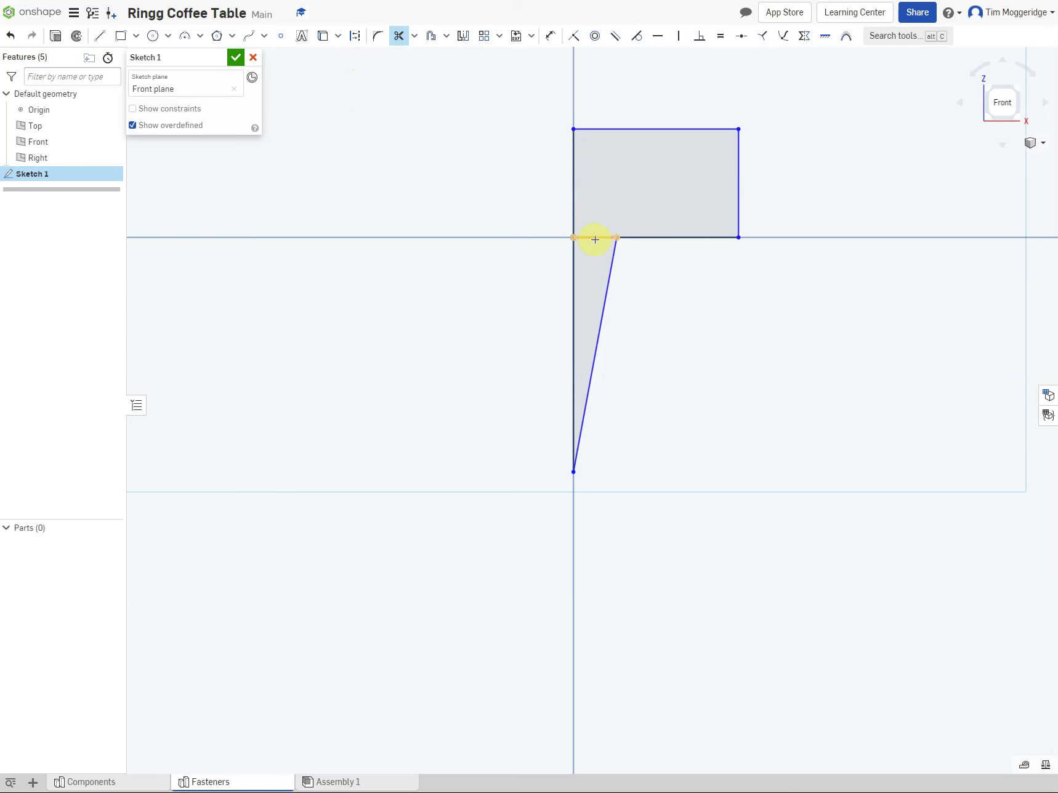
click(593, 239)
Step: Dimension the rectangle's height as 2 mm and its width as 3.5/2 mm
click(549, 41)
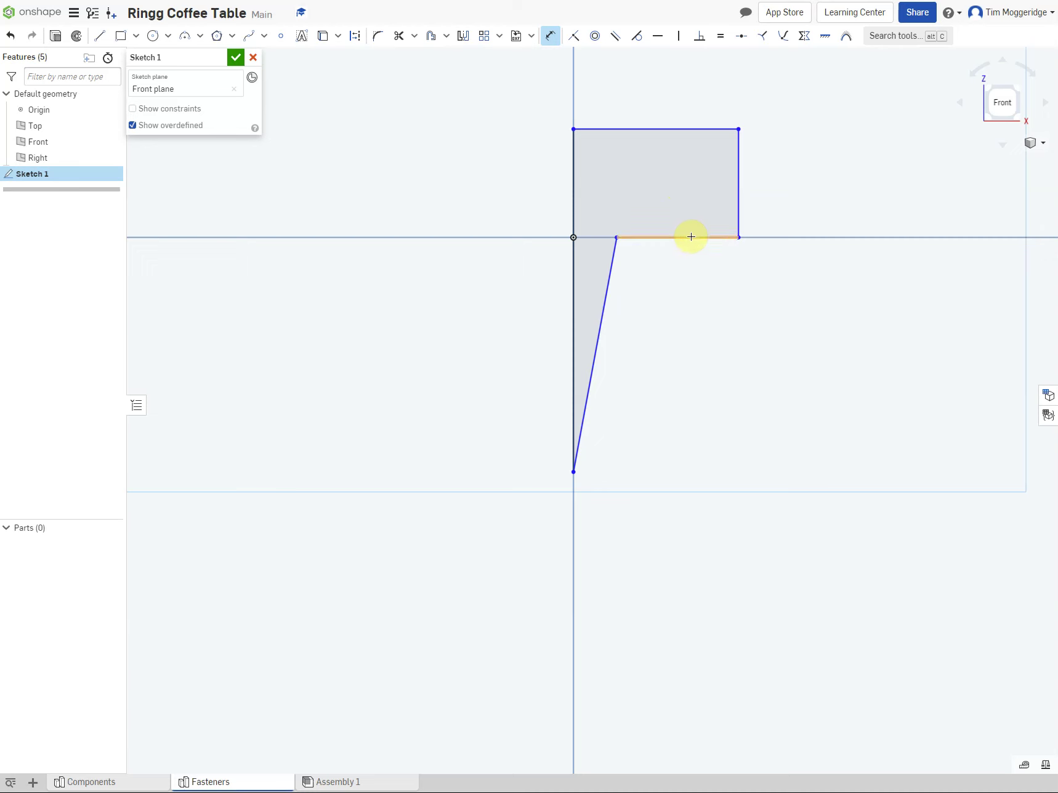
click(739, 189)
click(825, 189)
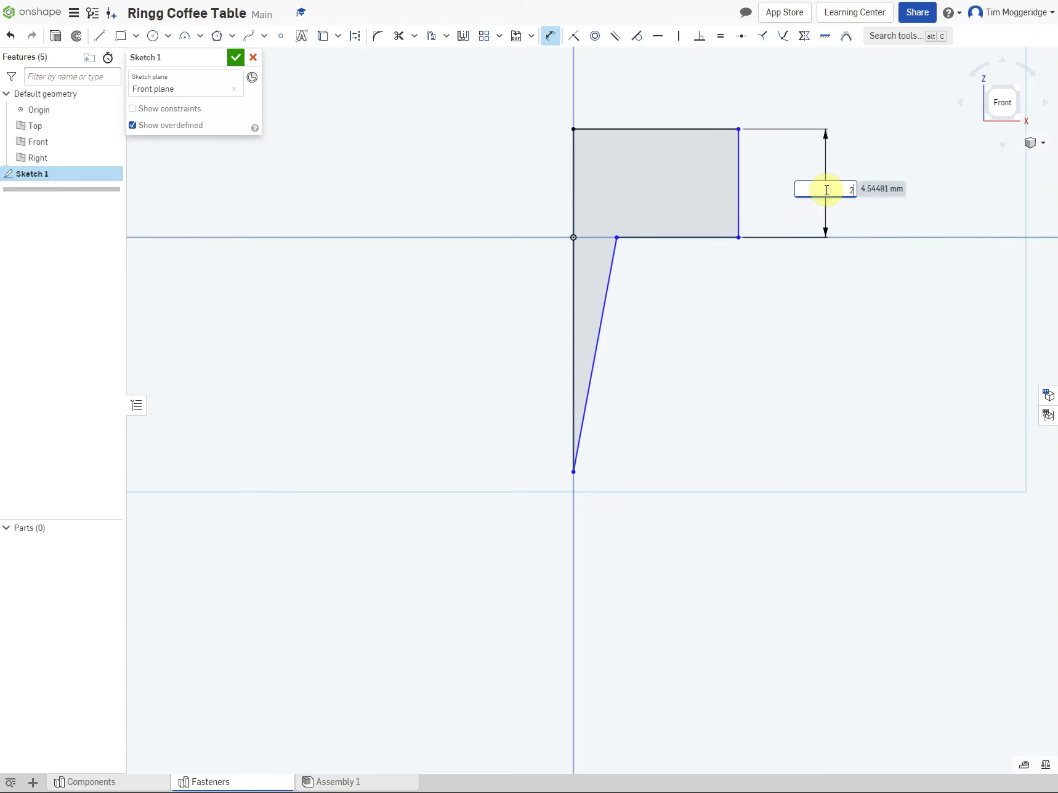
key(Return)
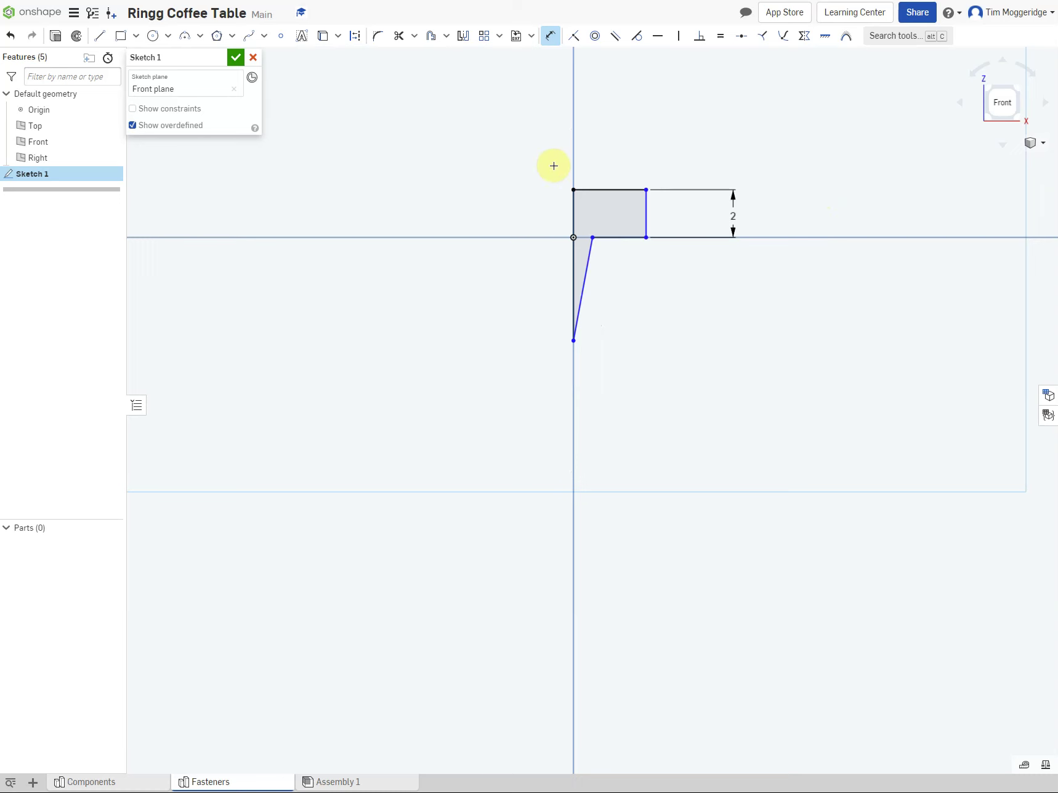
click(613, 190)
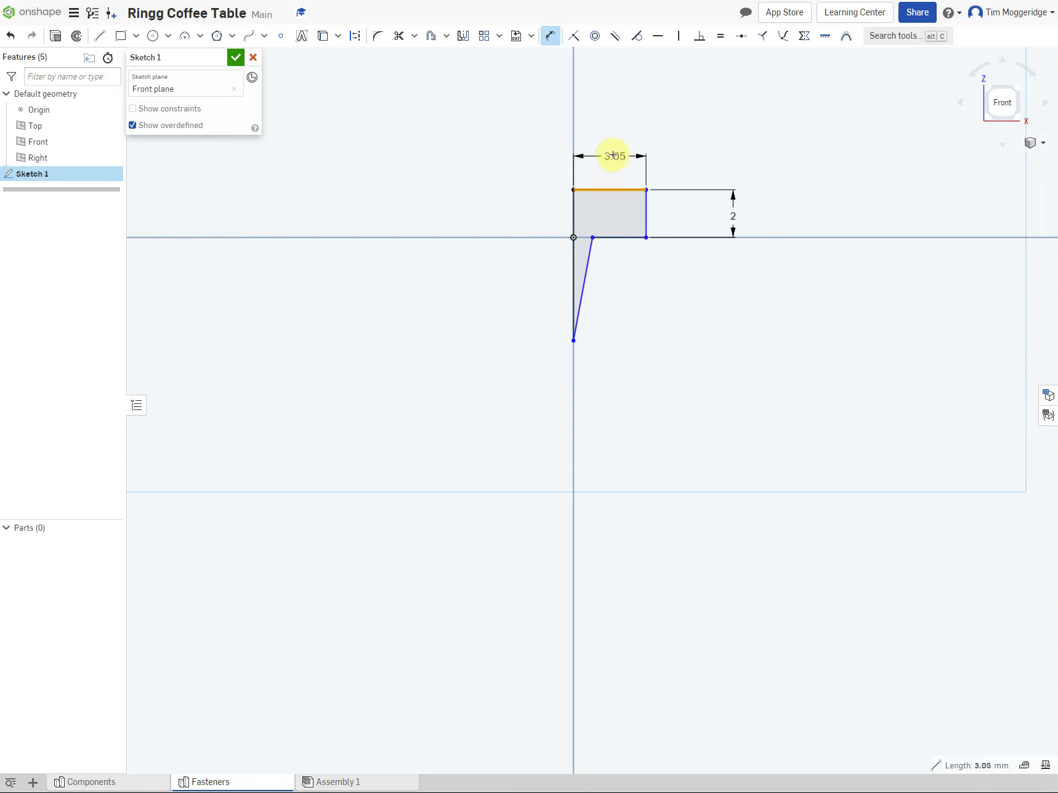
click(606, 155)
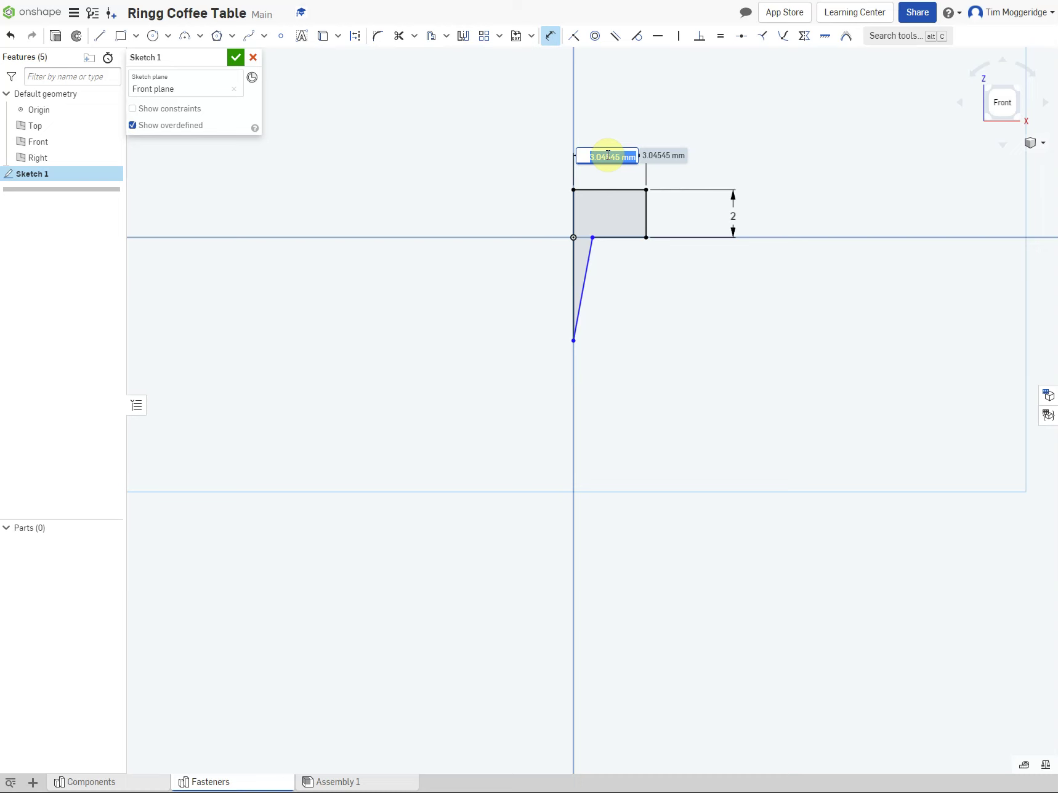
text(3.5/2)
key(Return)
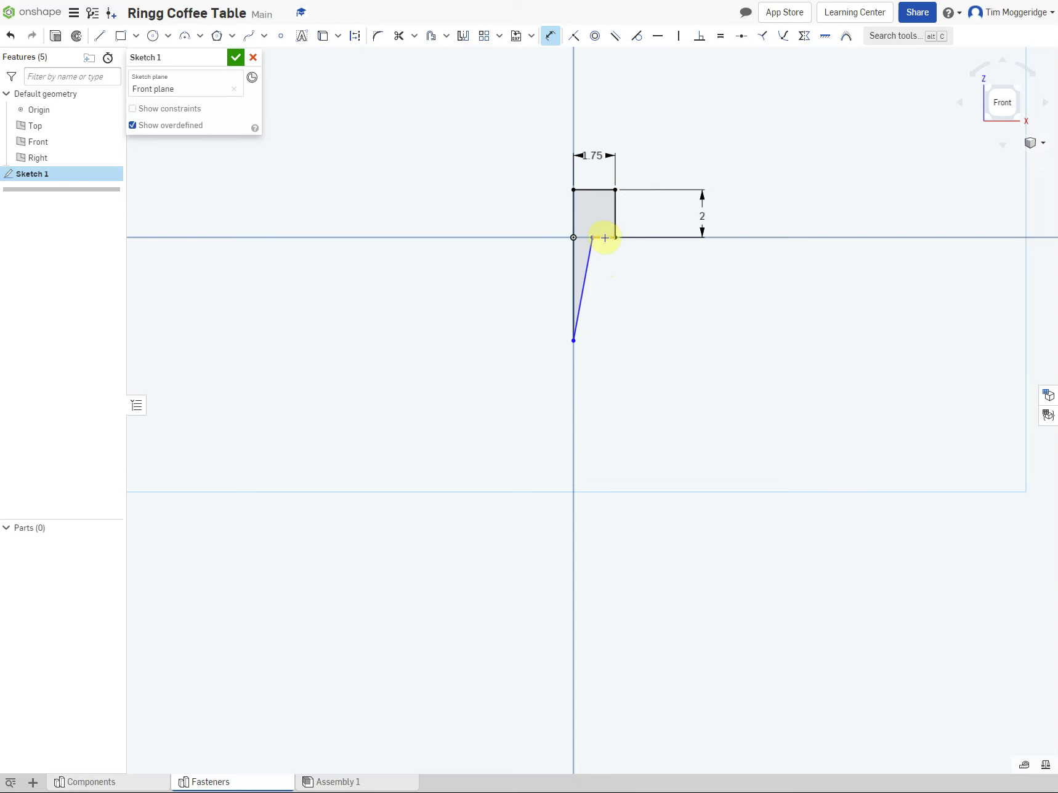
Step: Dimension the depth from the rectangle's lower edge to the triangle's tip as 8 mm
click(604, 238)
click(574, 341)
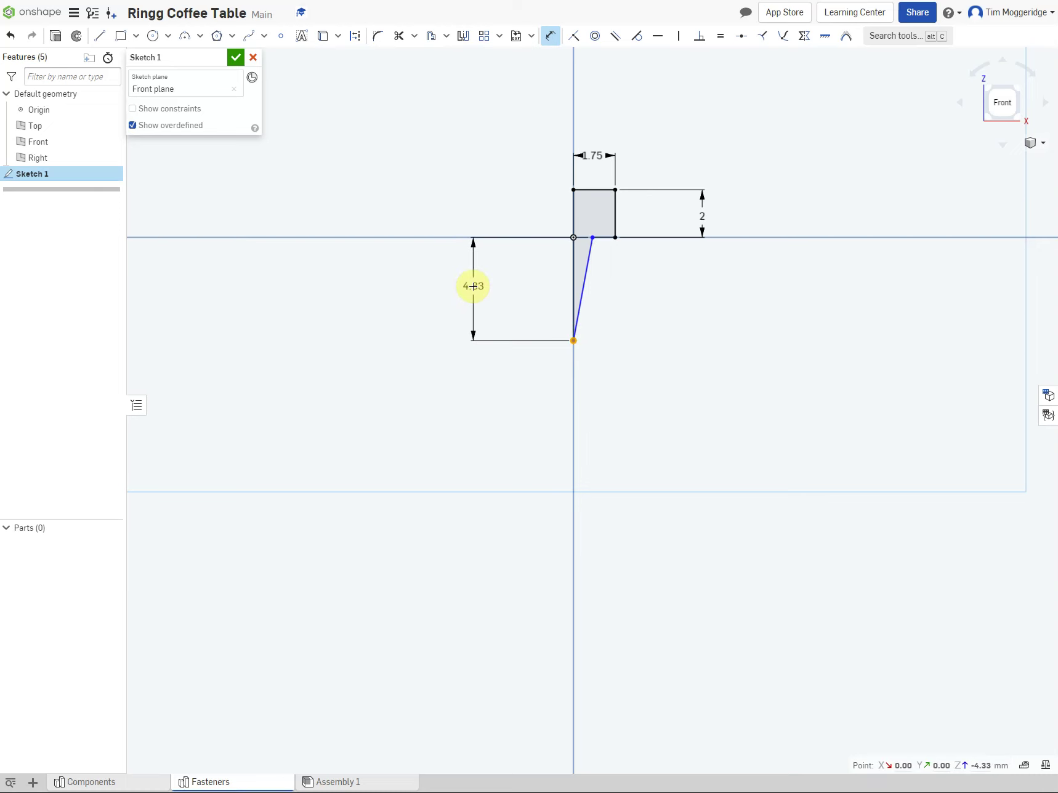
click(473, 287)
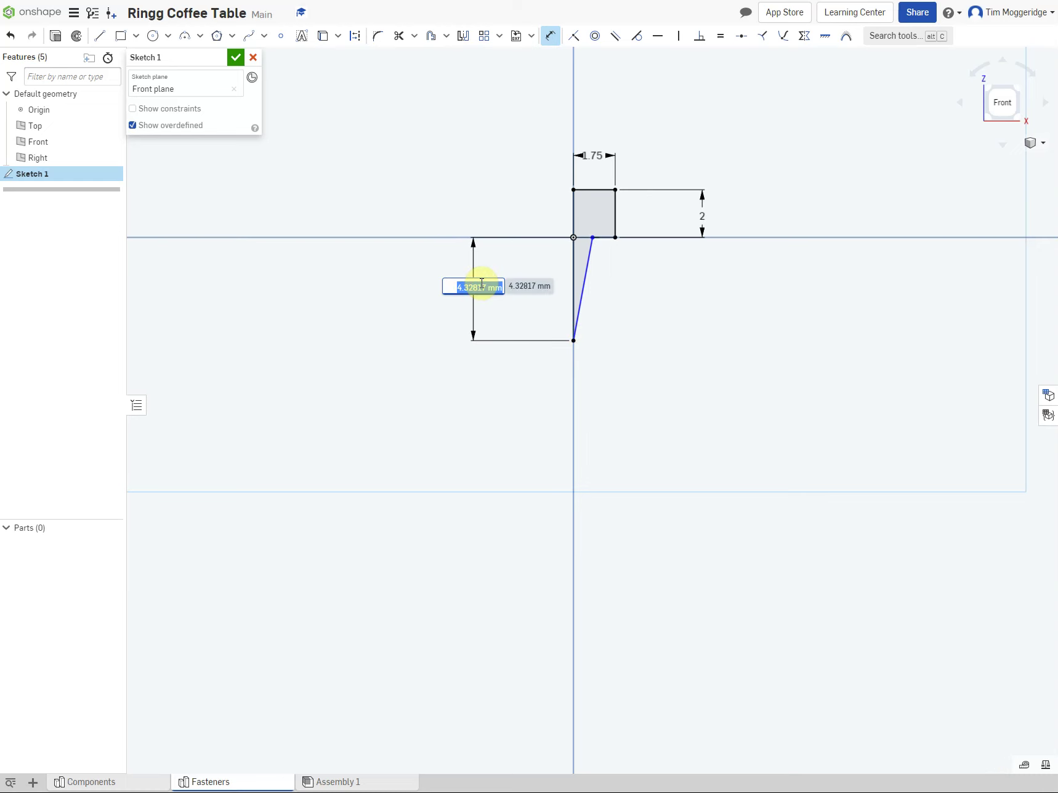
text(8)
key(Return)
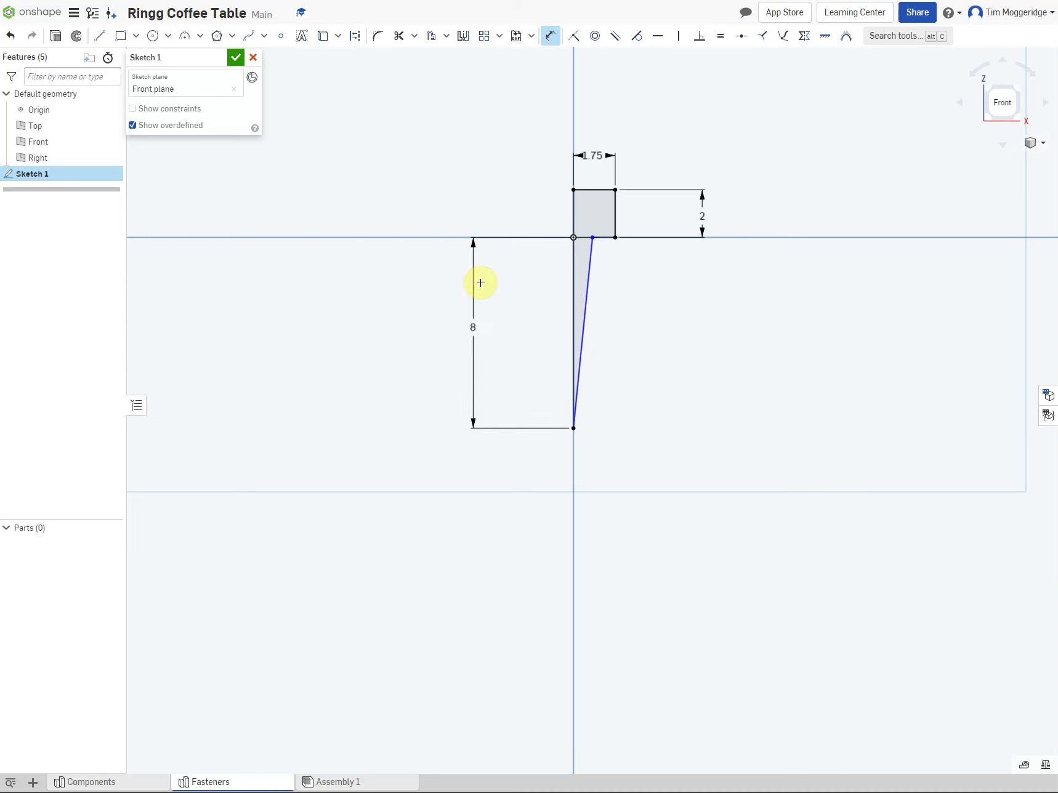
Step: Dimension the triangle's upper width from the origin to the top of the slanted line as 1.5 mm
click(573, 236)
click(592, 237)
click(662, 298)
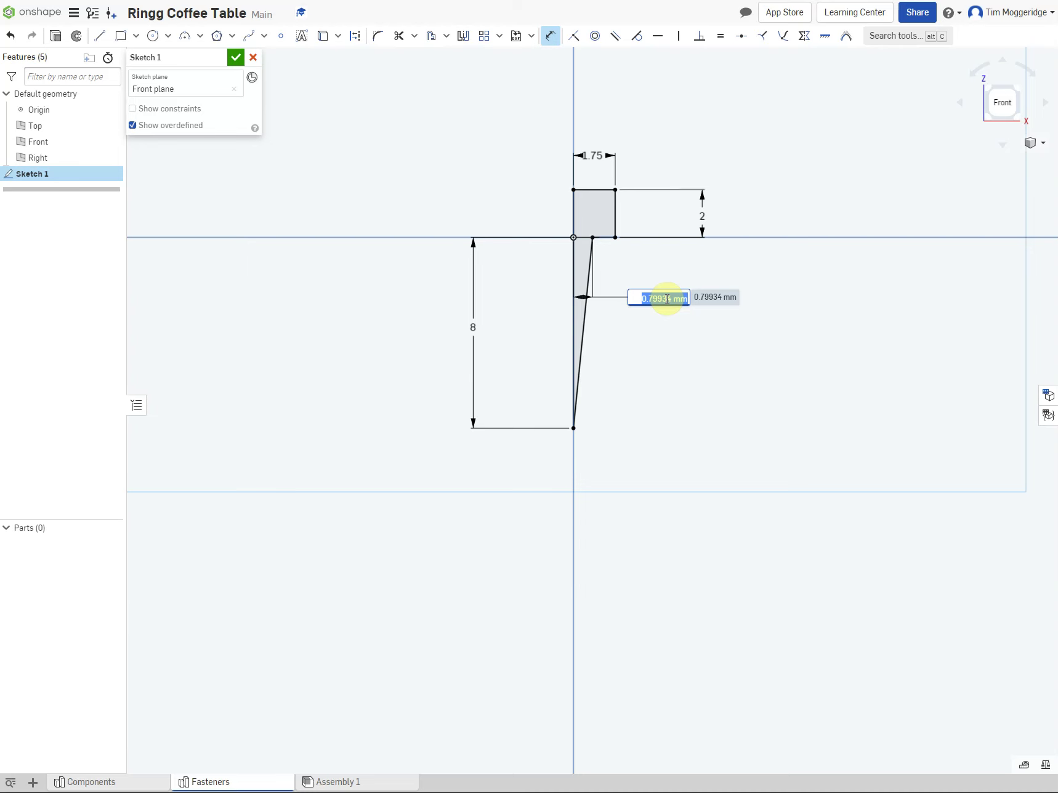
text(1.5)
key(Return)
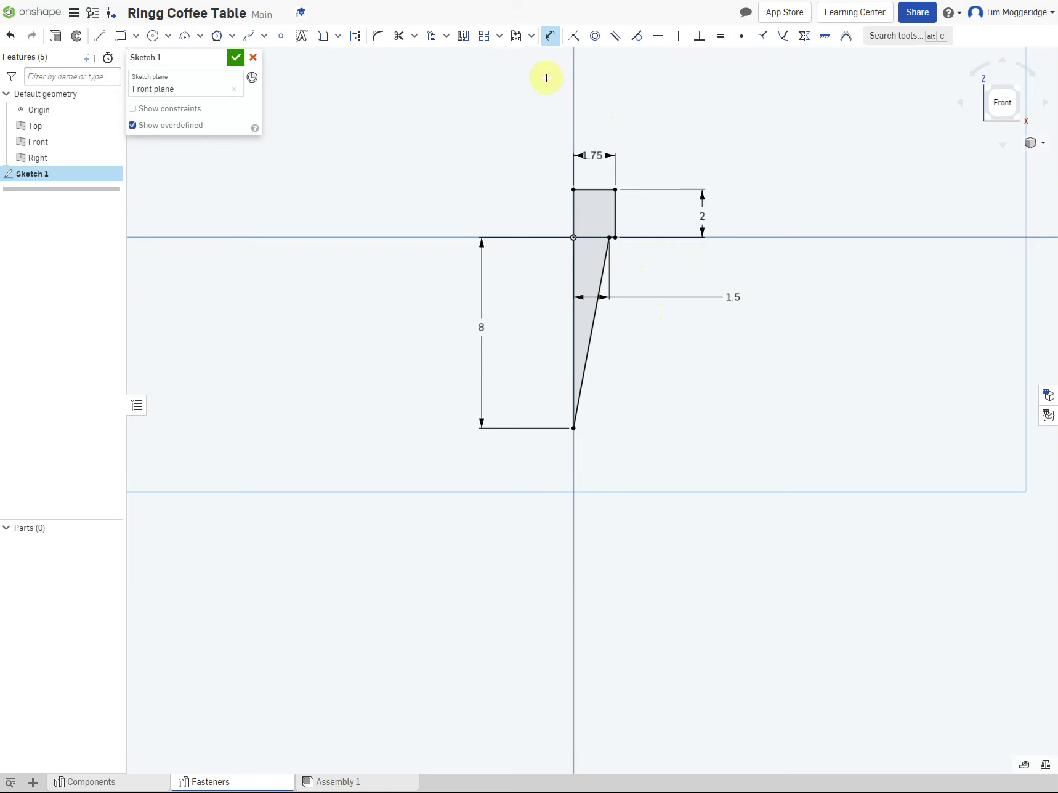
Step: Set the rectangle's width to 2 mm
double_click(597, 159)
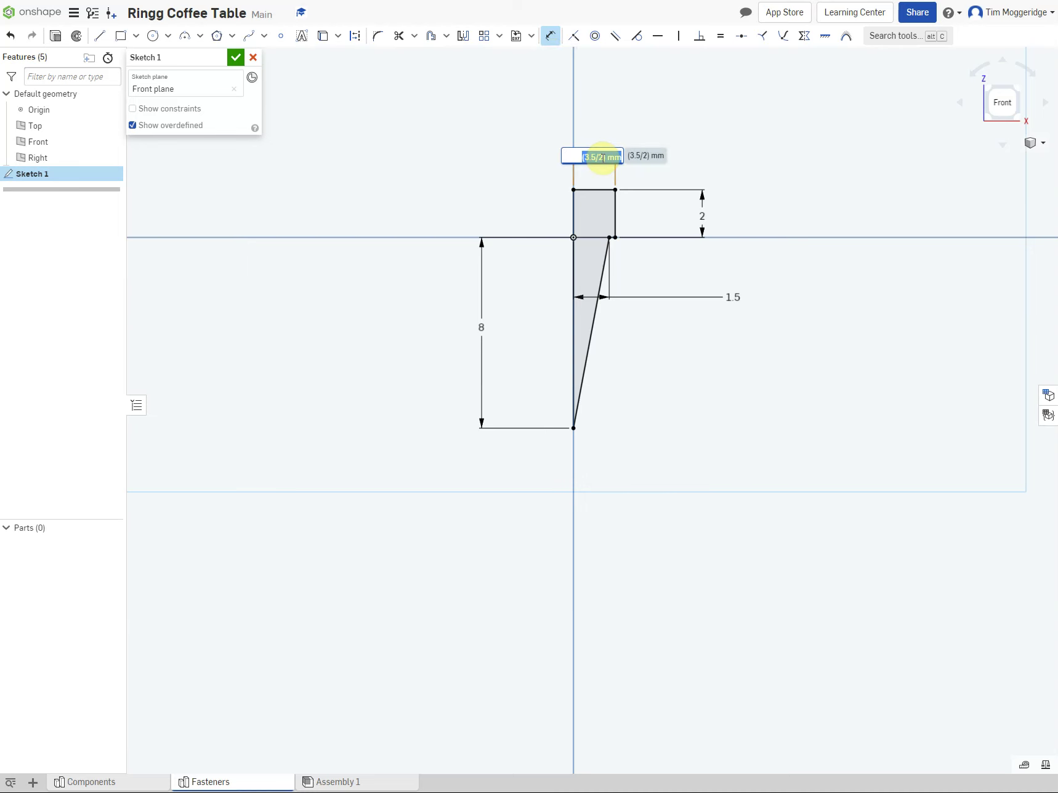
text(2)
key(Return)
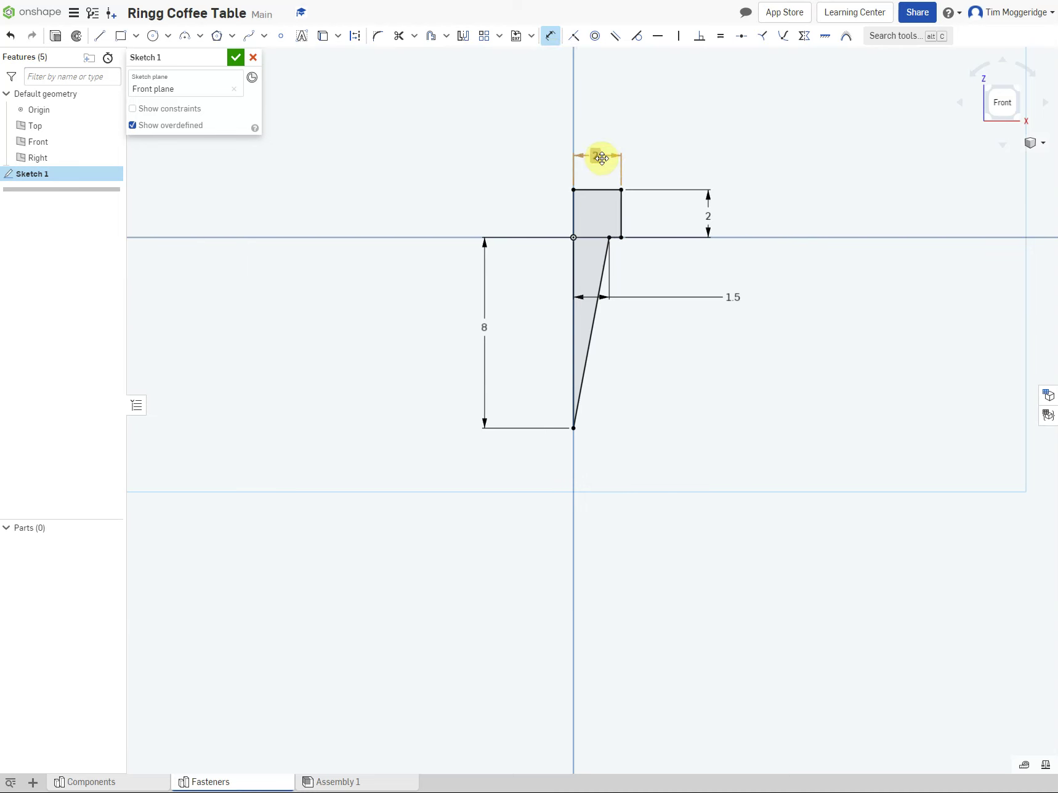
Step: Revolve the fastener half-profile a full turn around its vertical centreline edge as a new solid
scroll(602, 158, down, 2)
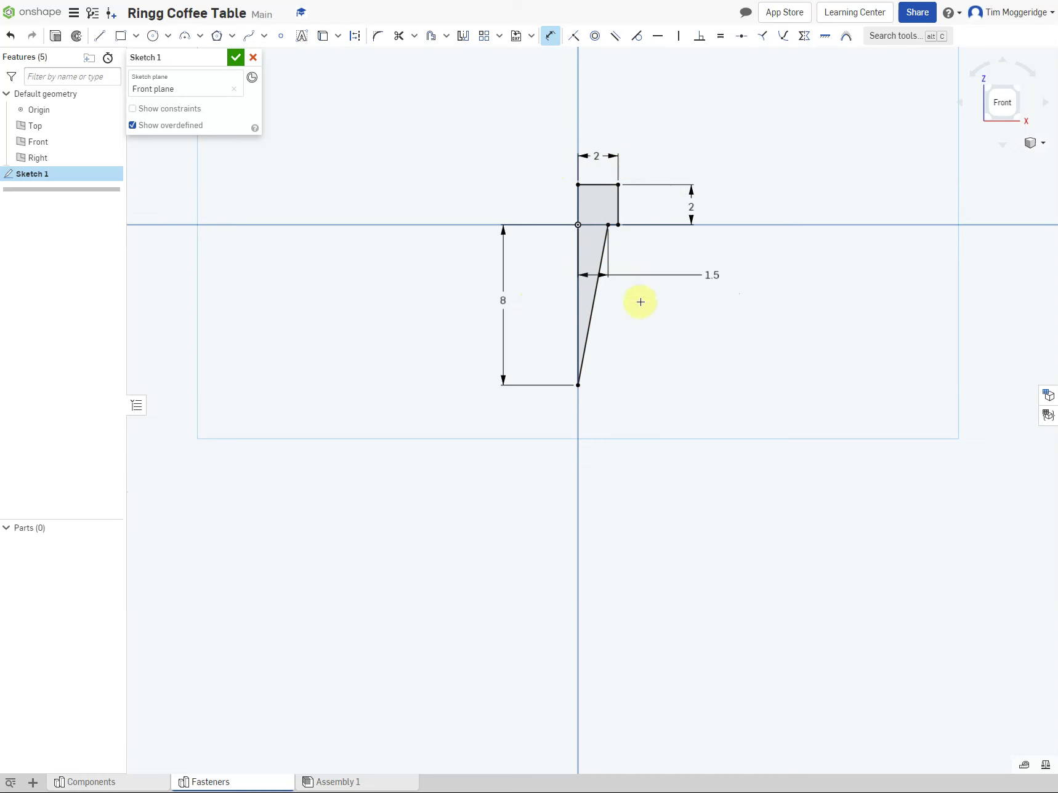
scroll(619, 271, up, 5)
scroll(616, 262, up, 2)
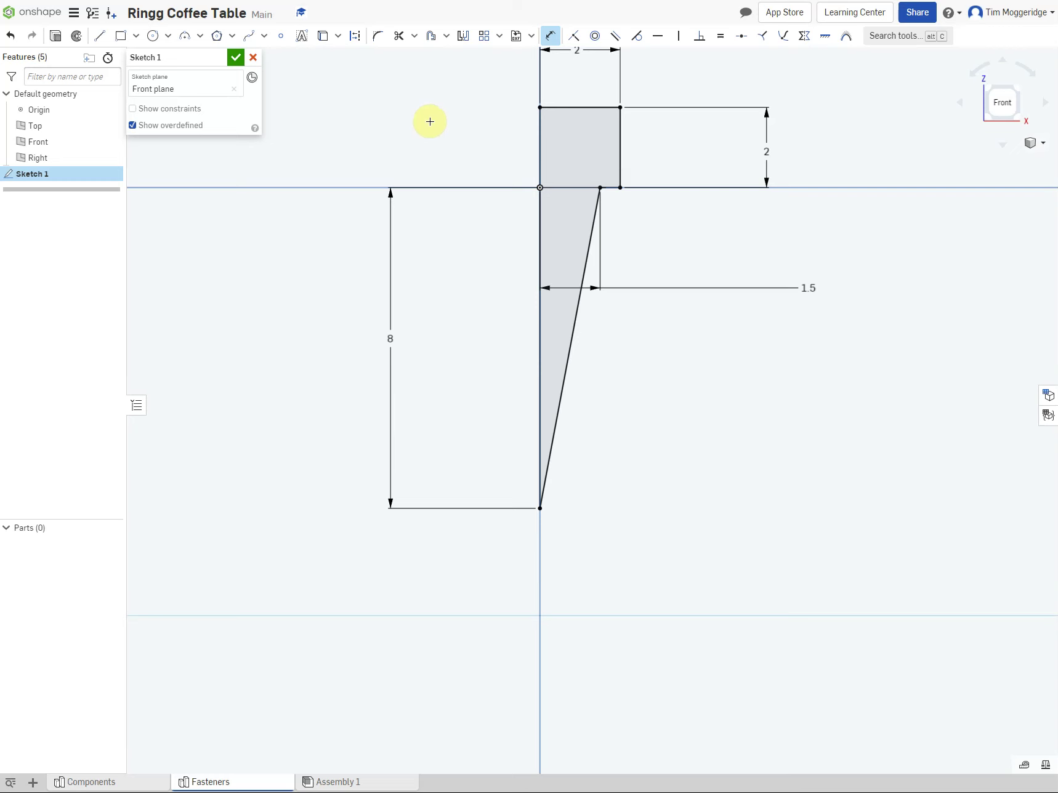
click(78, 37)
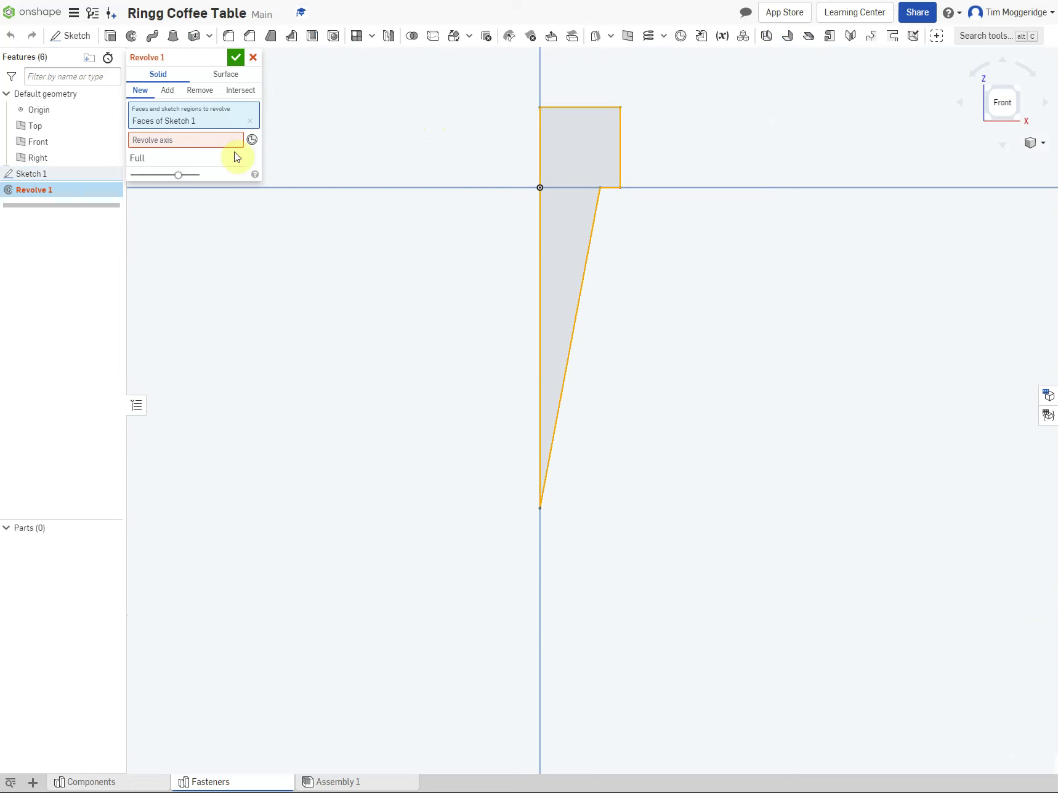
click(198, 143)
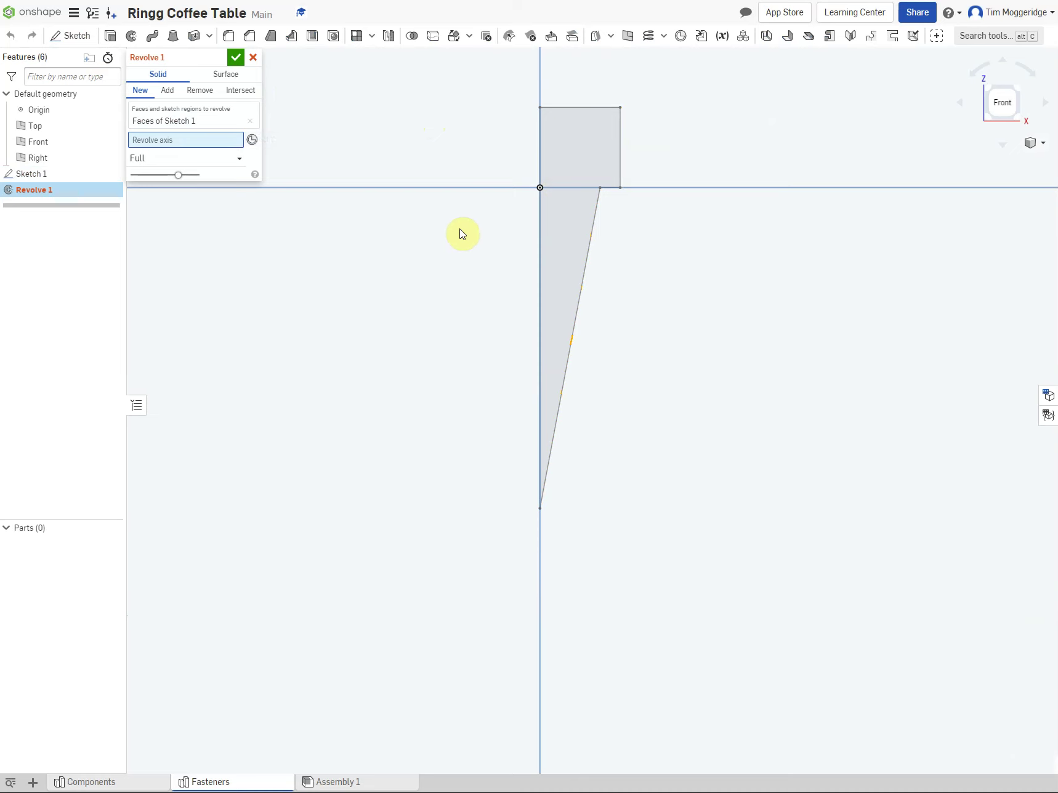
click(542, 231)
mouse_move(698, 359)
right_down()
mouse_move(695, 370)
mouse_move(693, 343)
mouse_move(694, 374)
mouse_move(694, 356)
right_up()
mouse_move(271, 274)
right_down()
mouse_move(303, 255)
mouse_move(288, 276)
right_up()
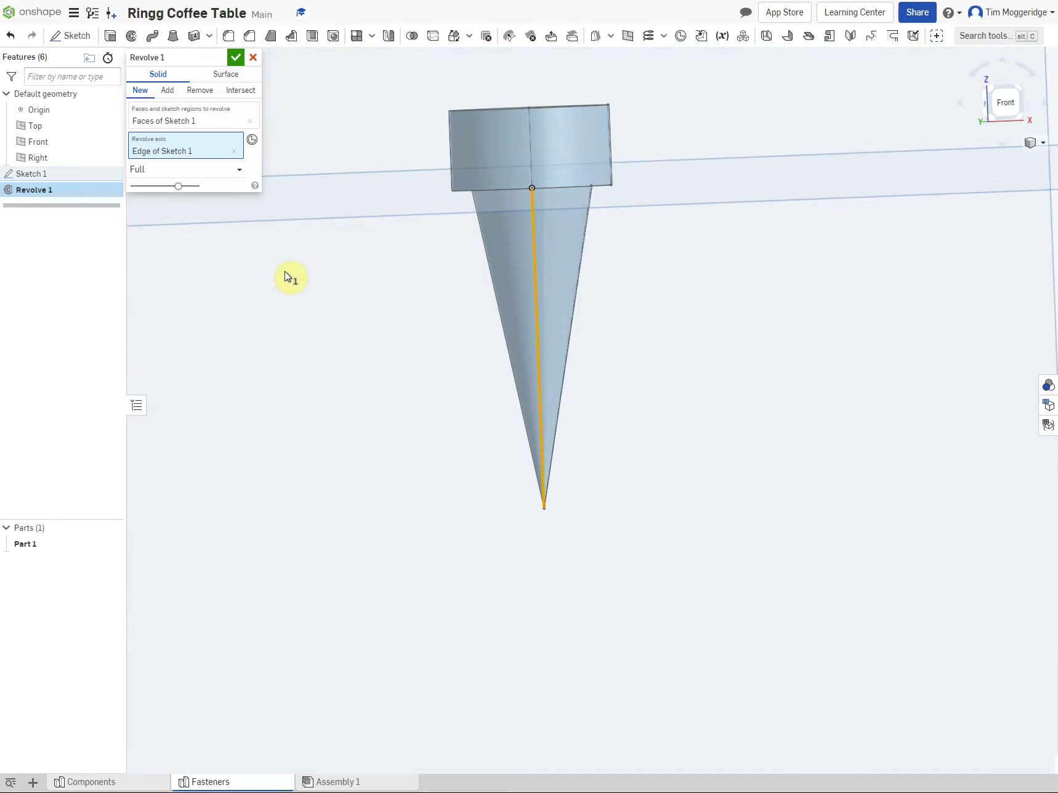
click(236, 57)
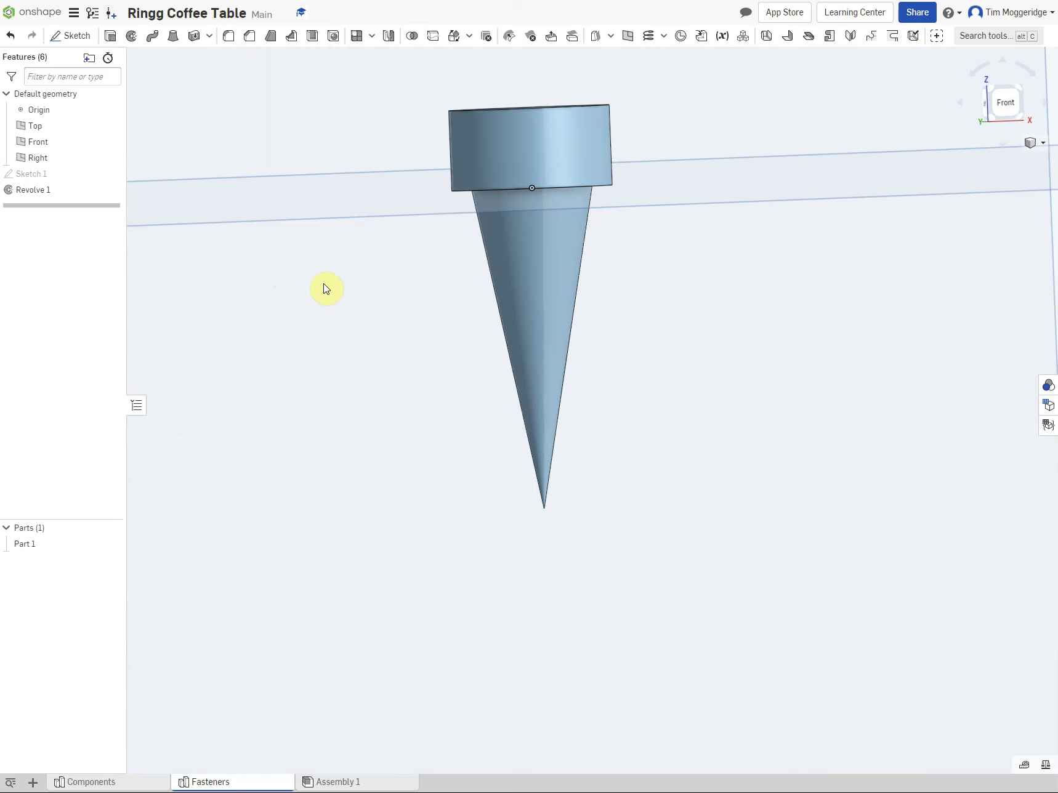
click(34, 177)
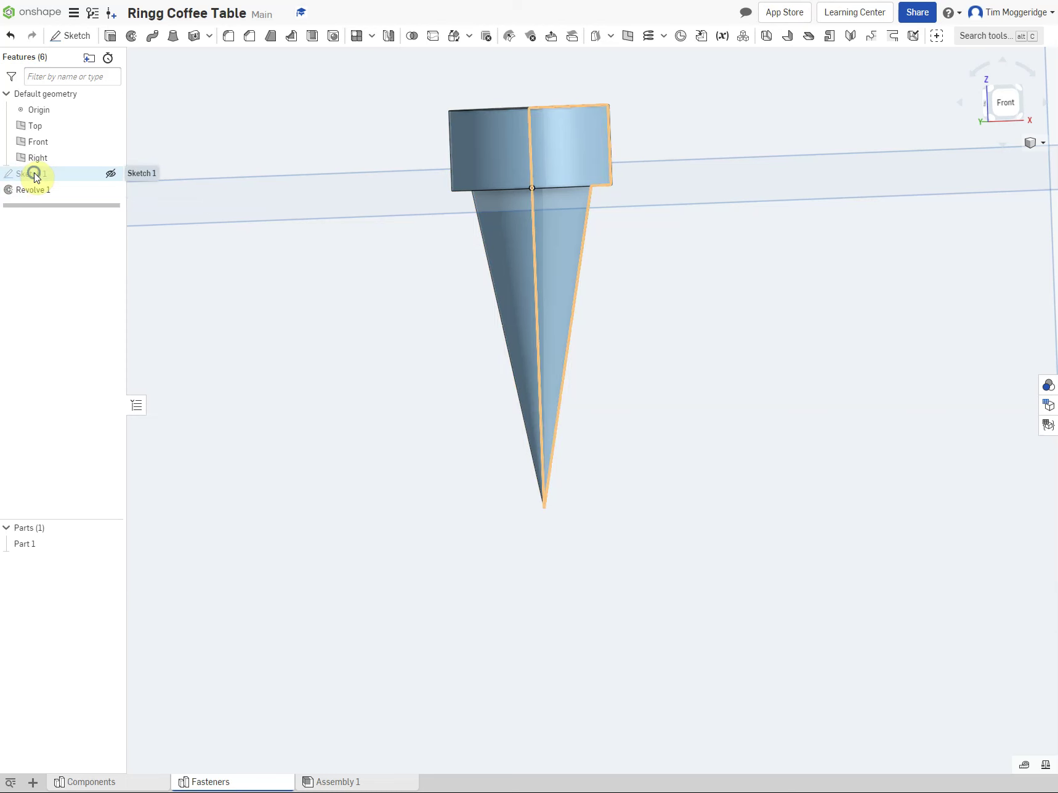
click(51, 194)
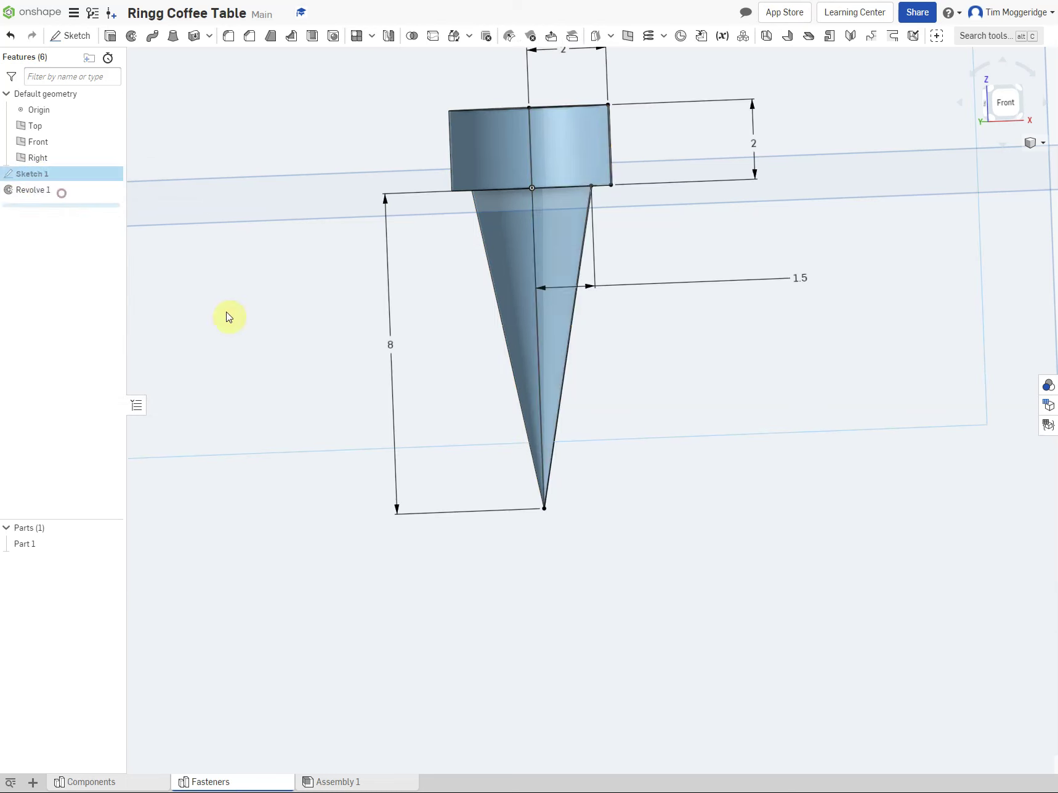
click(254, 57)
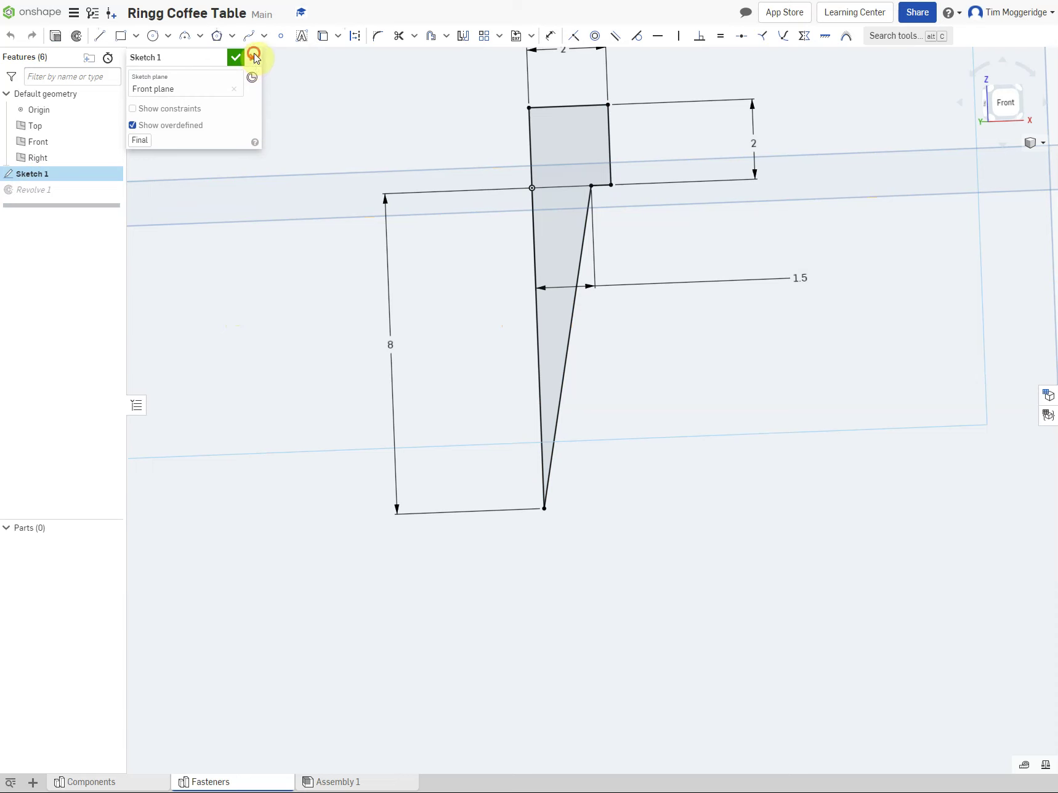
Step: Edit the revolve's profile sketch and set the head rectangle's height to 1 mm
click(22, 193)
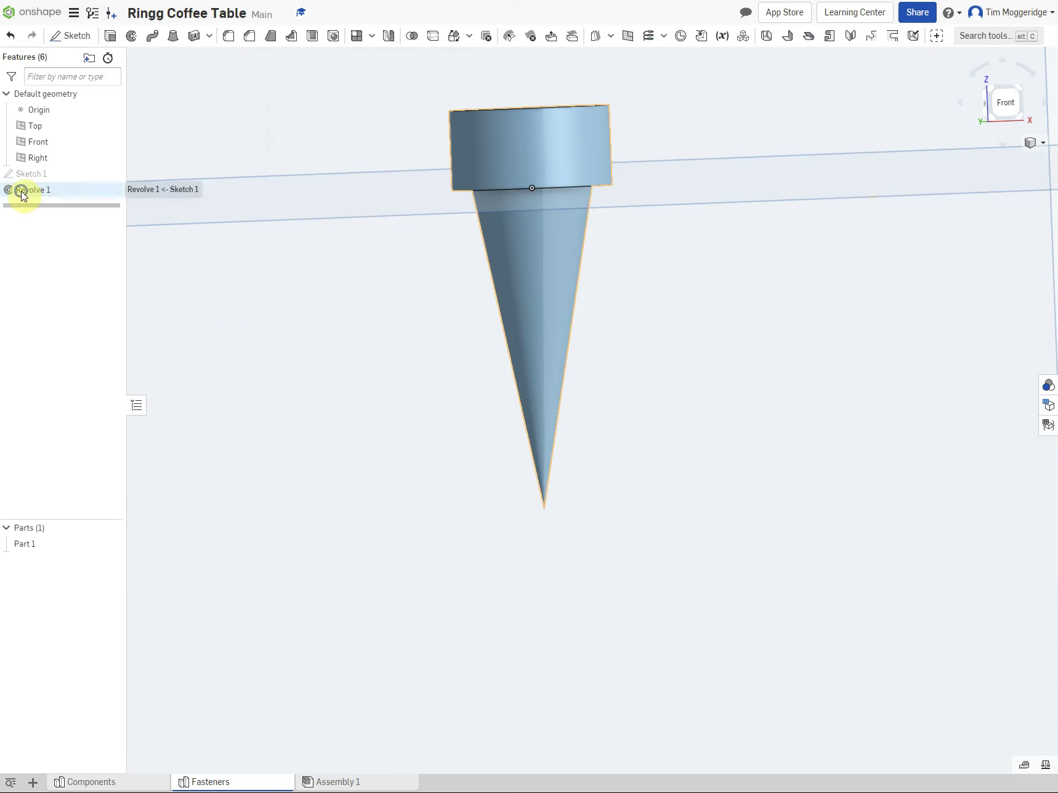
right_click(22, 195)
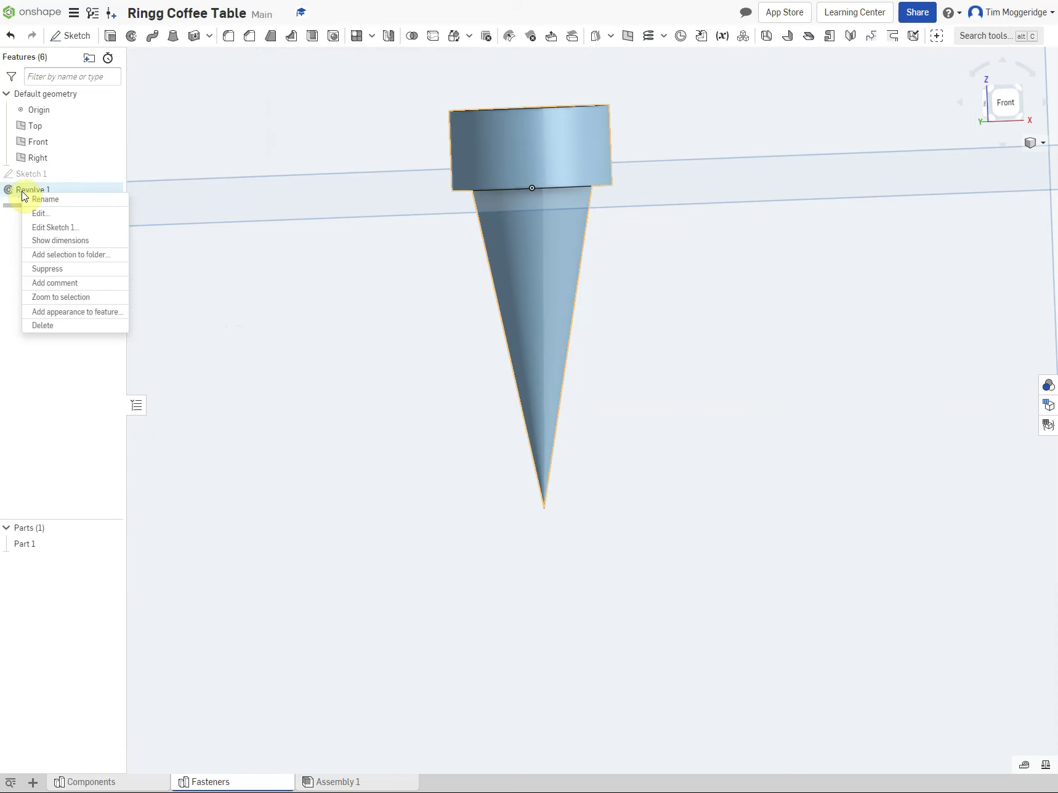
click(51, 228)
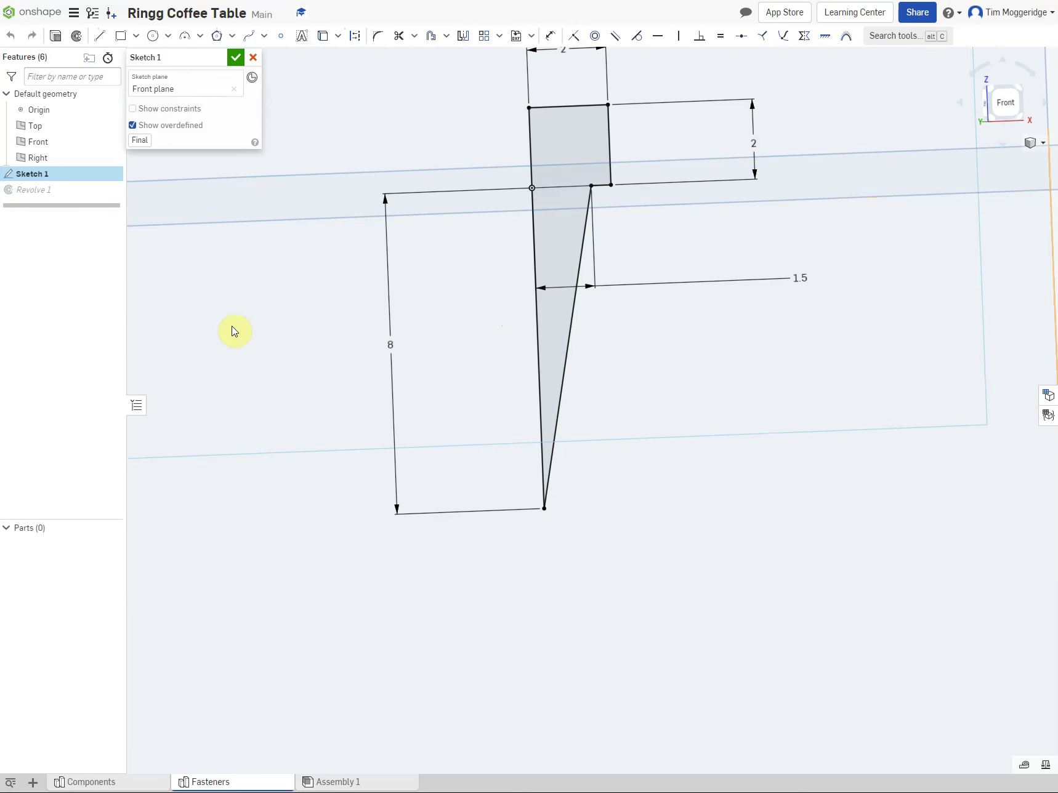
key(n)
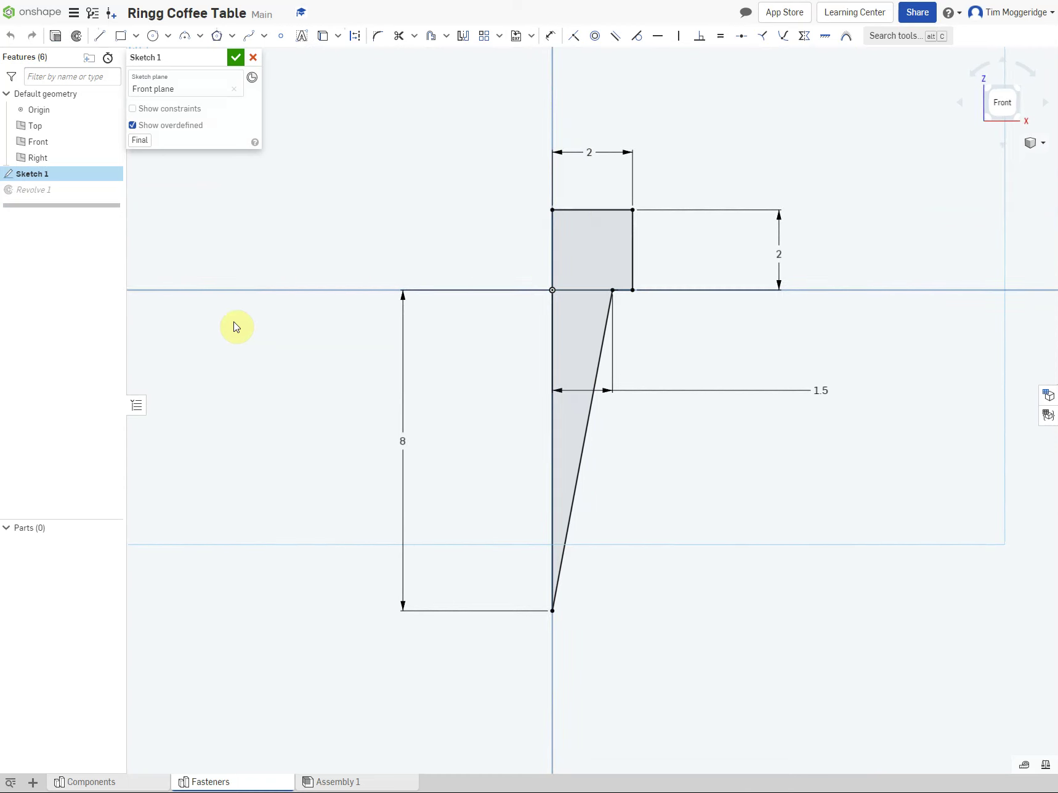
double_click(778, 255)
text(1)
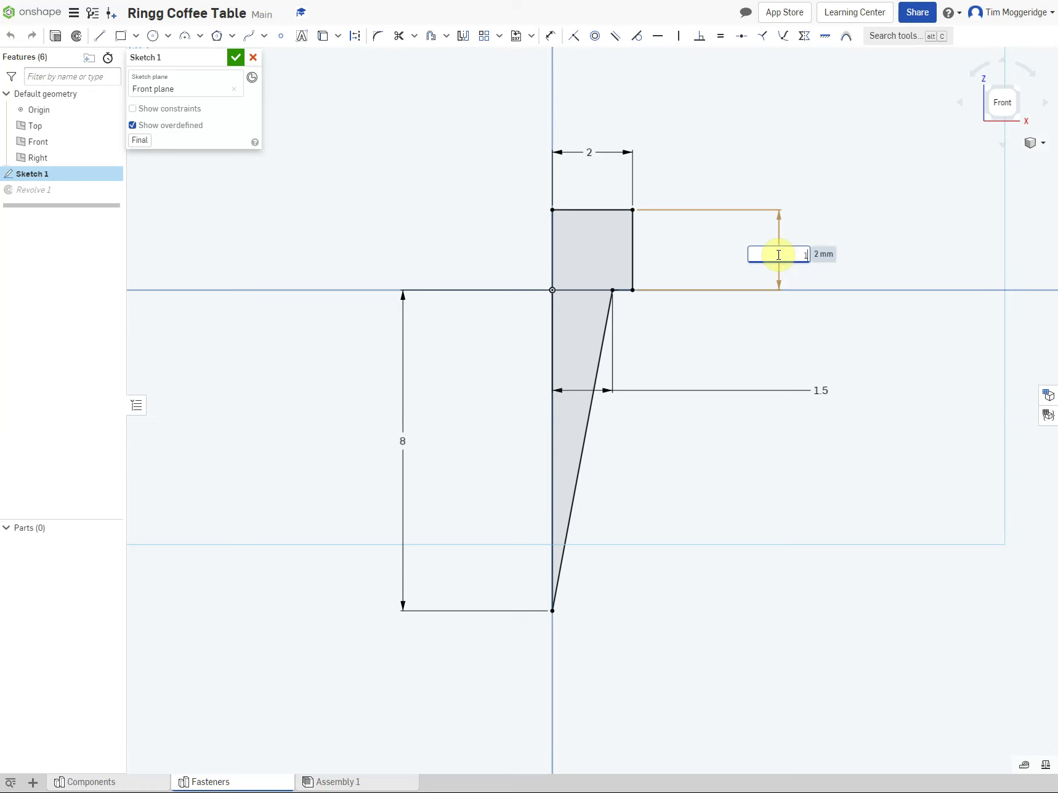
key(Return)
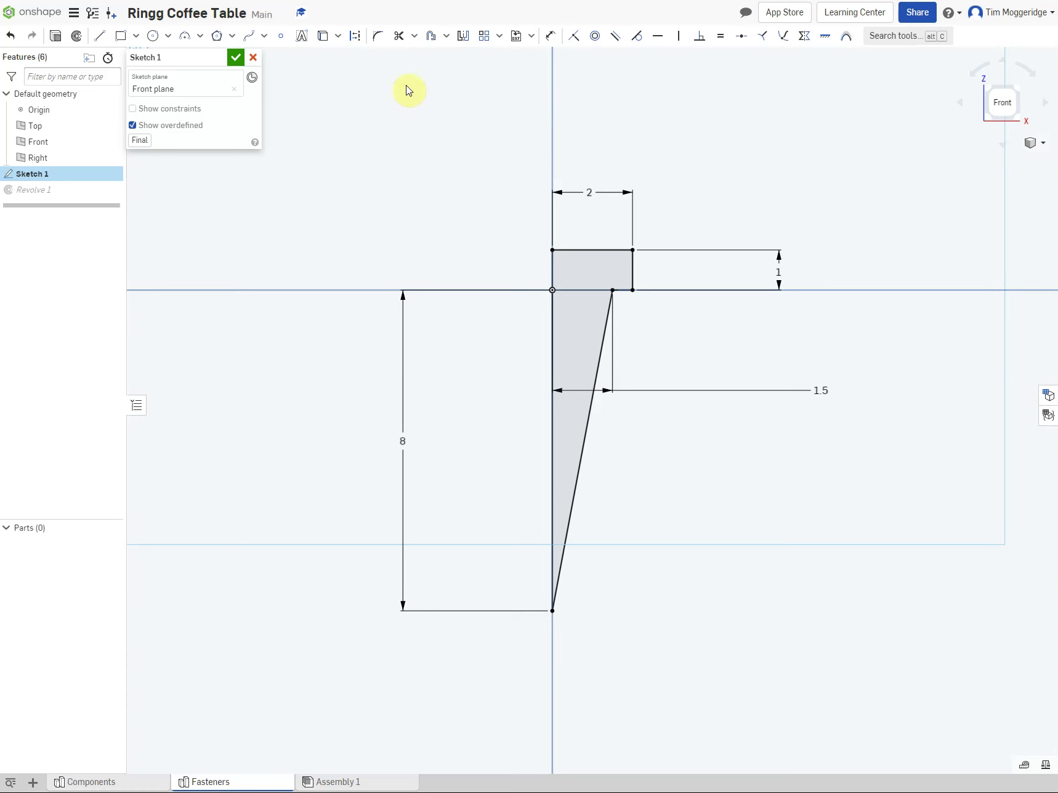
Step: Fillet the head rectangle's outer upper corner with a 0.5 mm radius and finish the sketch
click(379, 44)
click(633, 251)
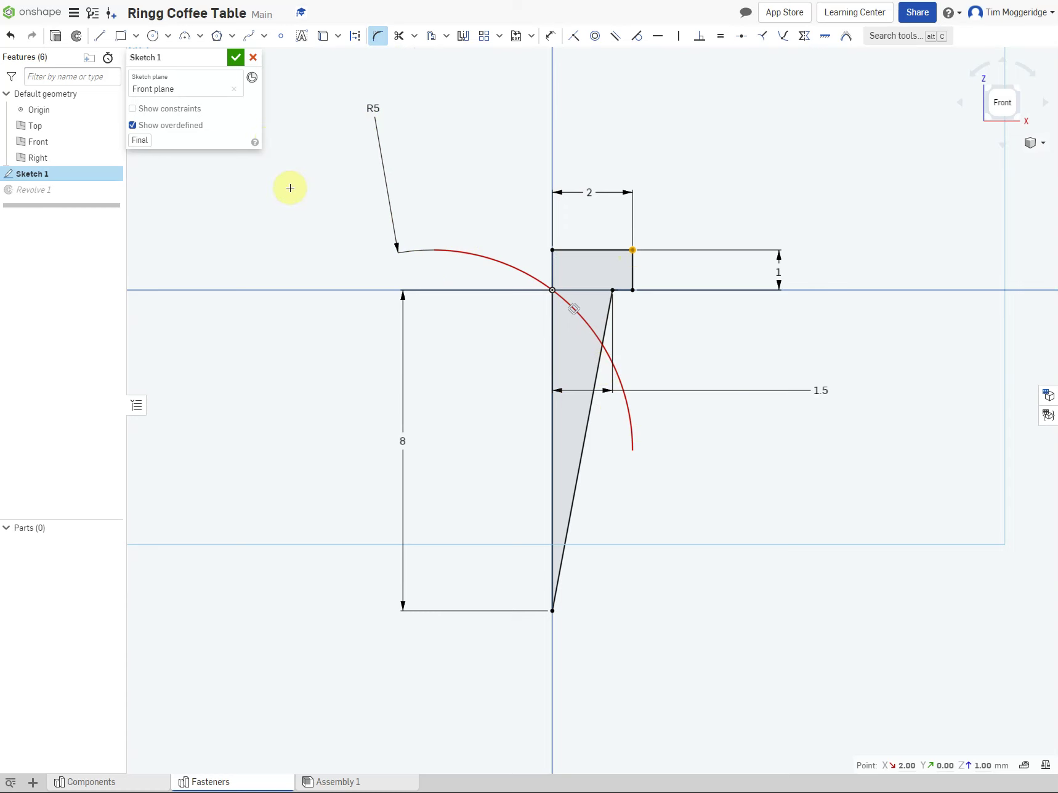
double_click(372, 107)
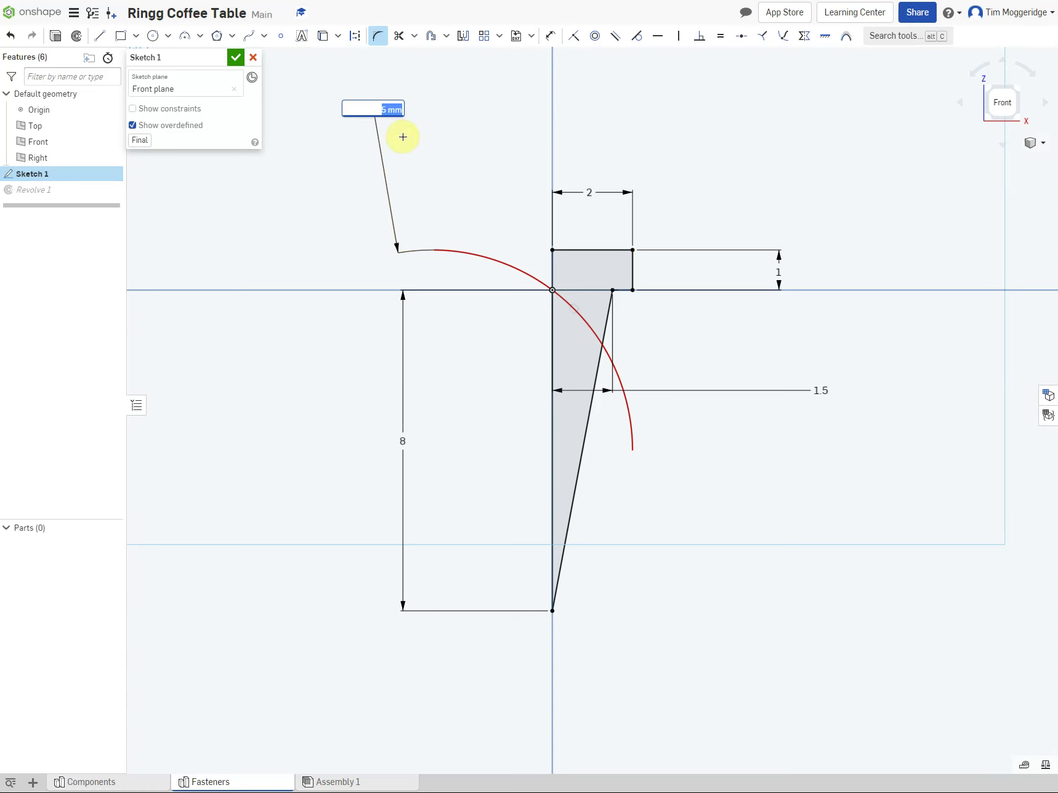
text(0.5)
key(Return)
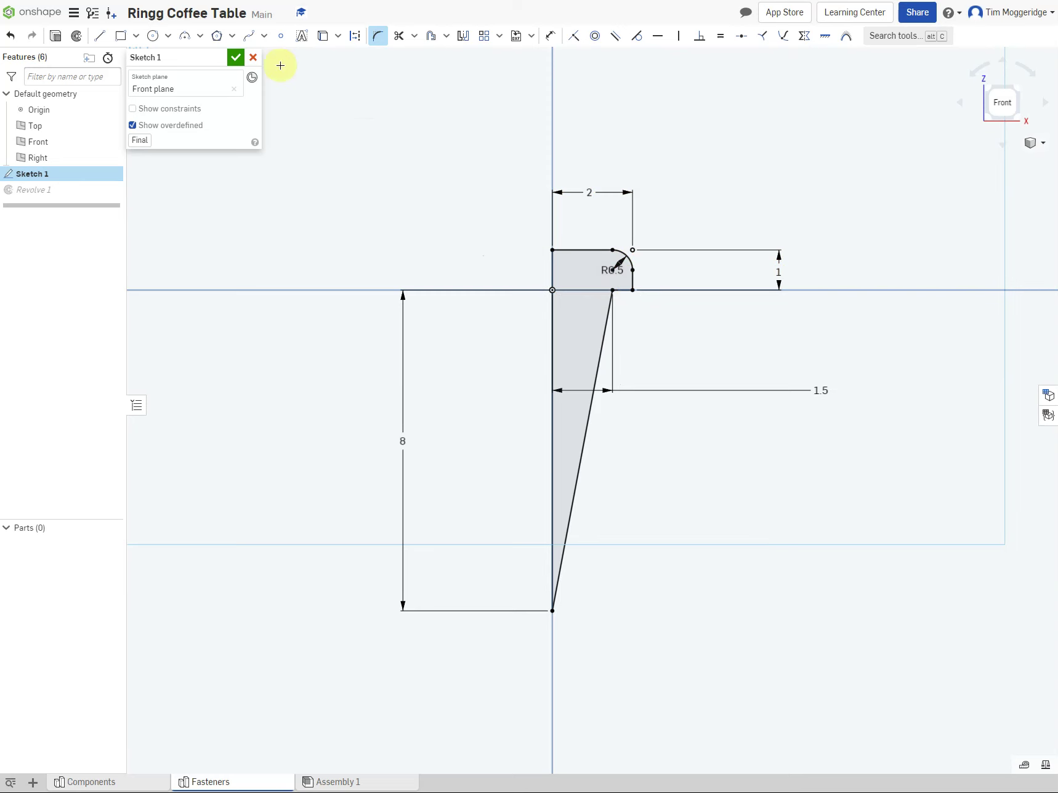
click(236, 57)
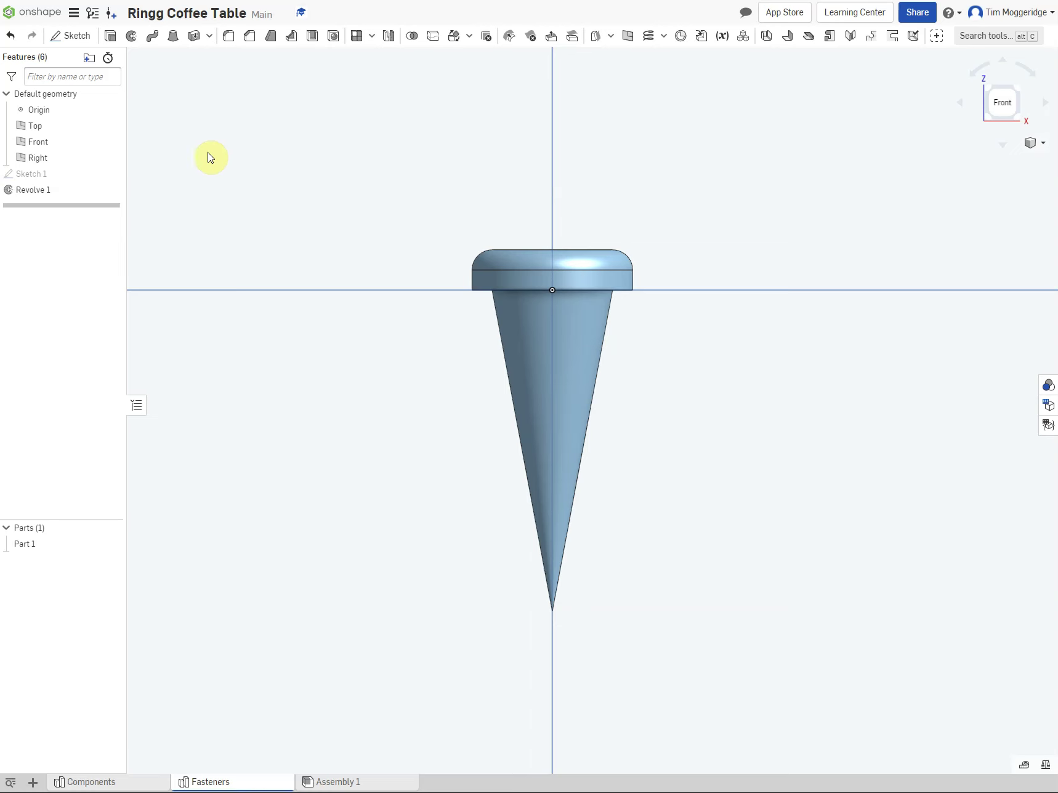
Step: In a new Front plane sketch, draw a center point rectangle about 0.36 × 0.76 mm, centred on the middle of the head's top edge
scroll(349, 352, down, 3)
scroll(349, 351, down, 6)
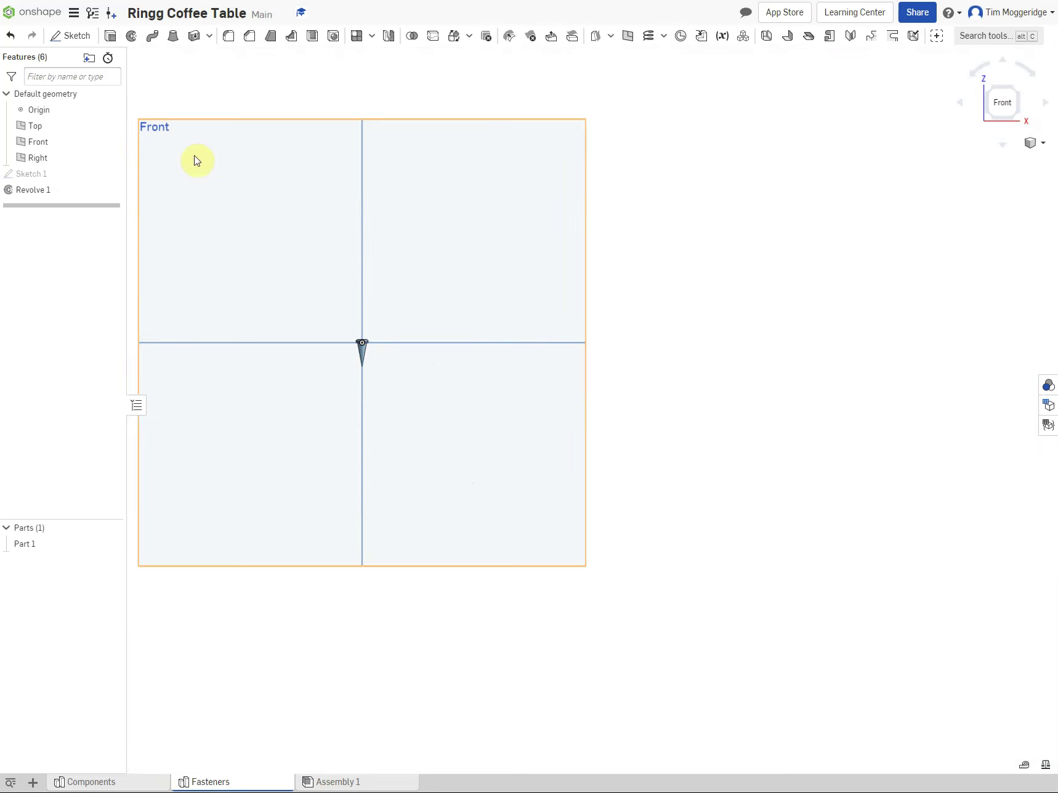
right_click(194, 158)
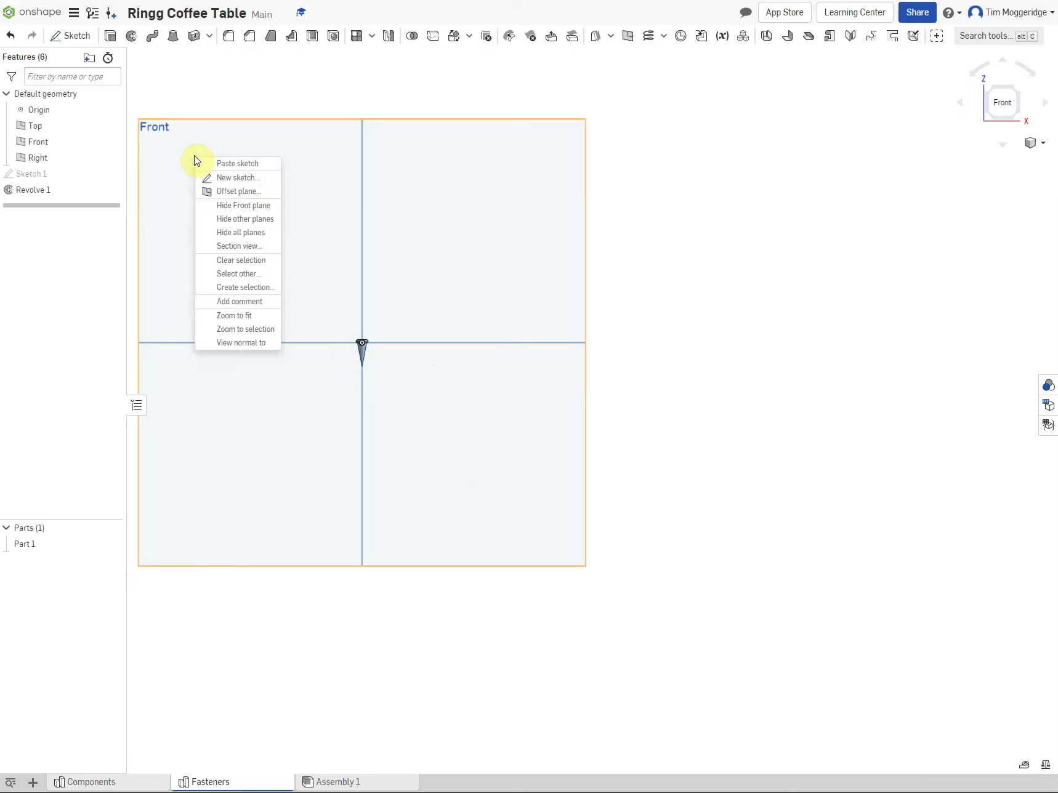
click(226, 179)
scroll(350, 345, up, 8)
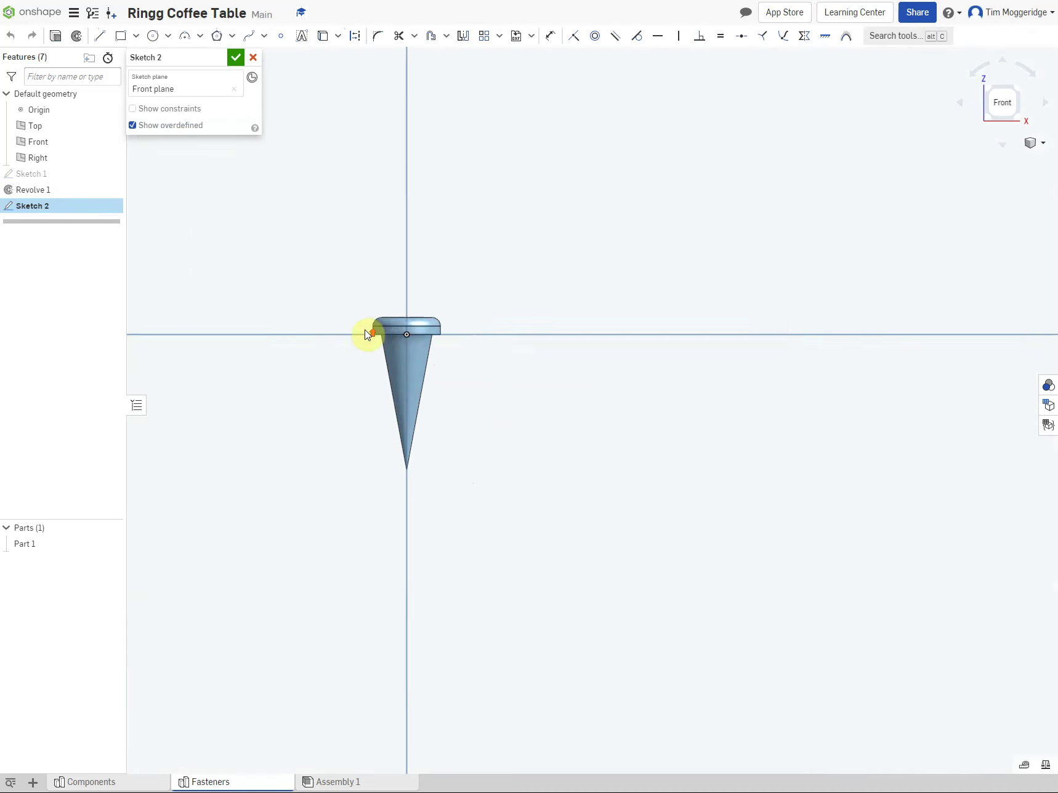
scroll(367, 334, up, 4)
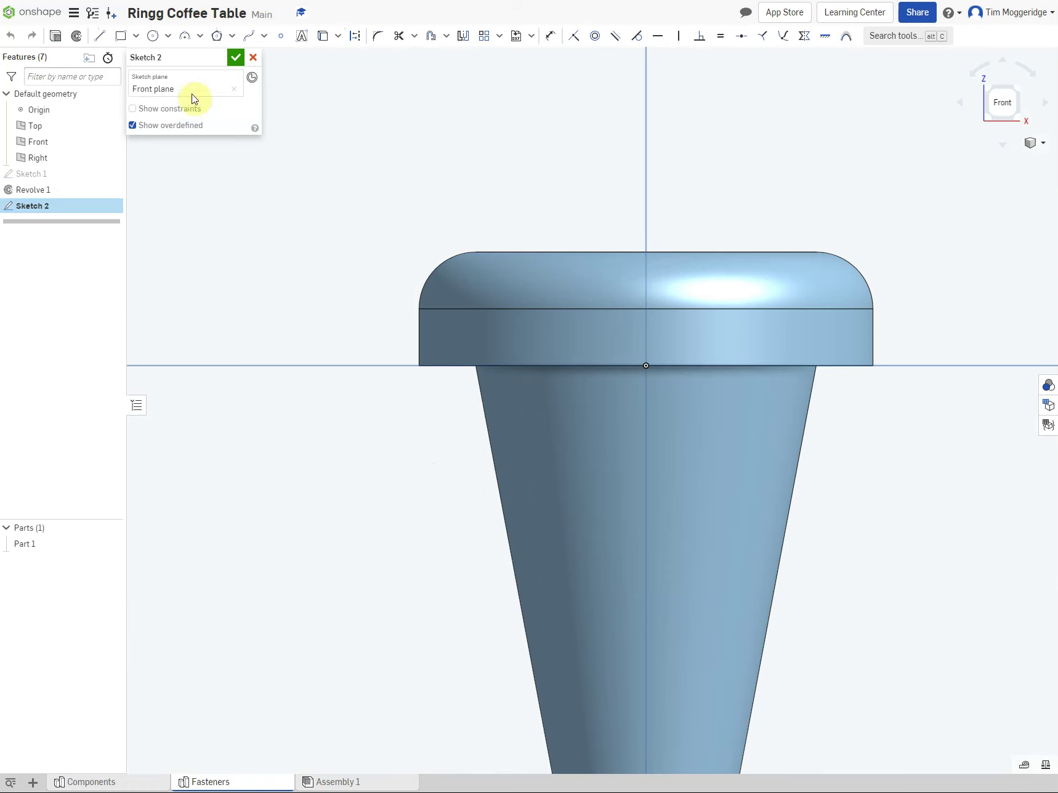
click(136, 38)
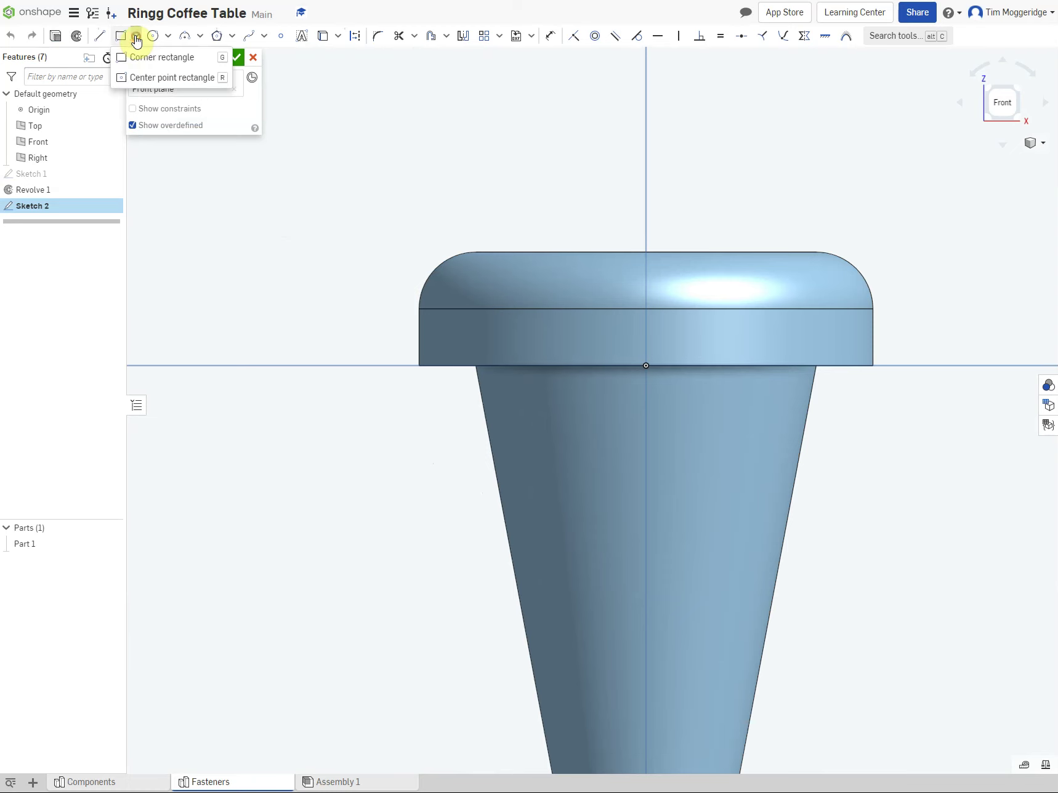
click(122, 80)
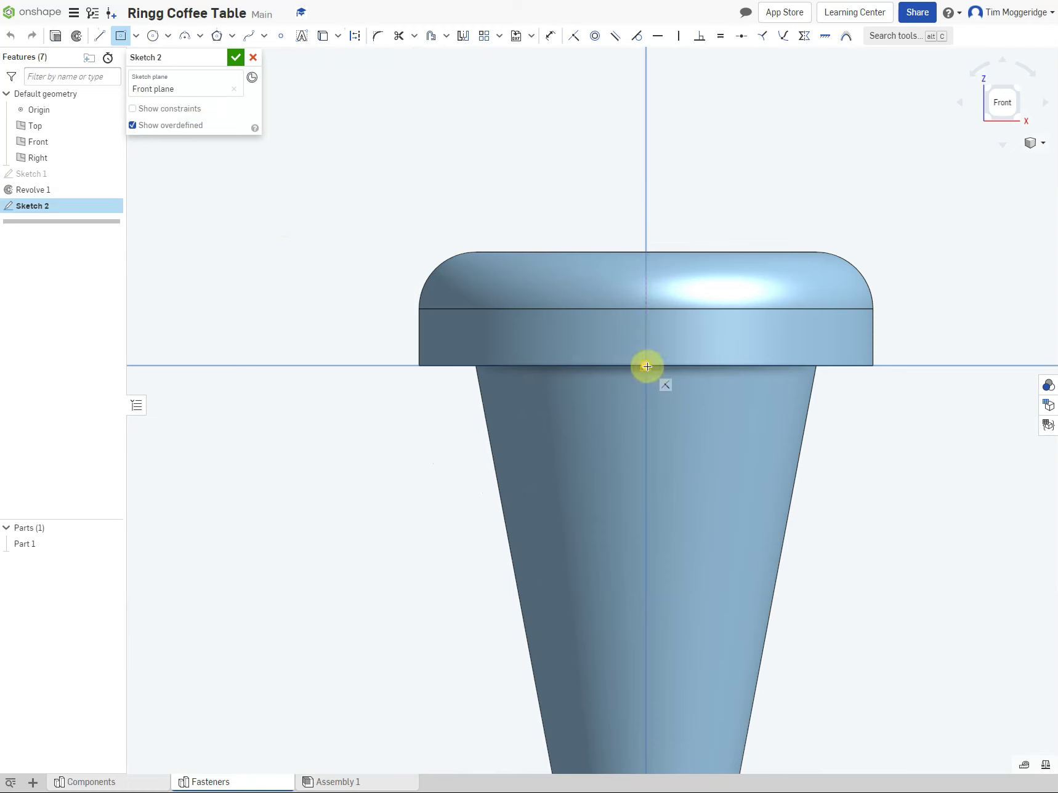
click(646, 251)
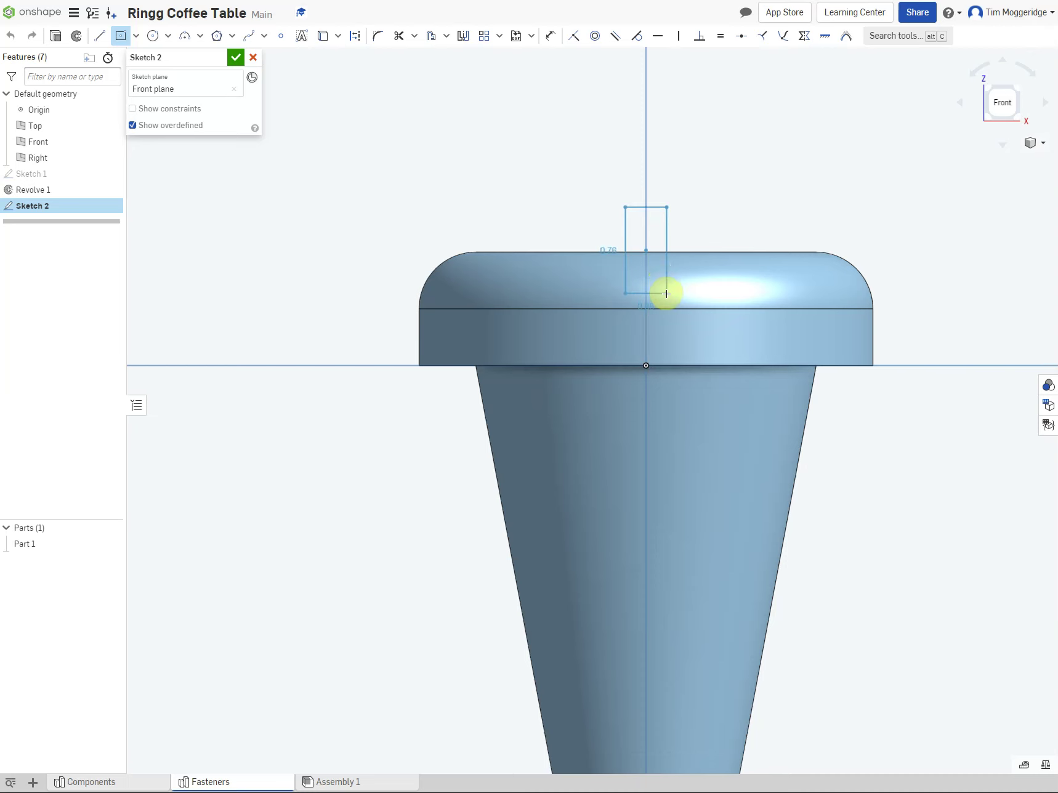
click(667, 294)
click(666, 294)
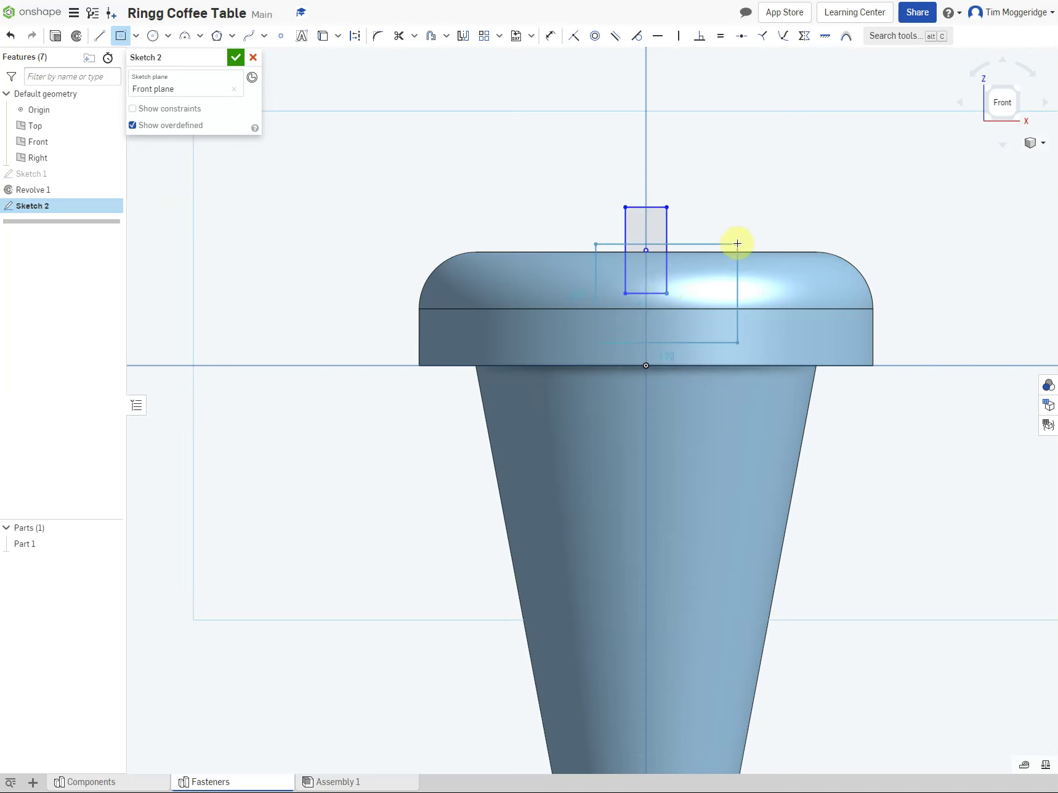
key(Escape)
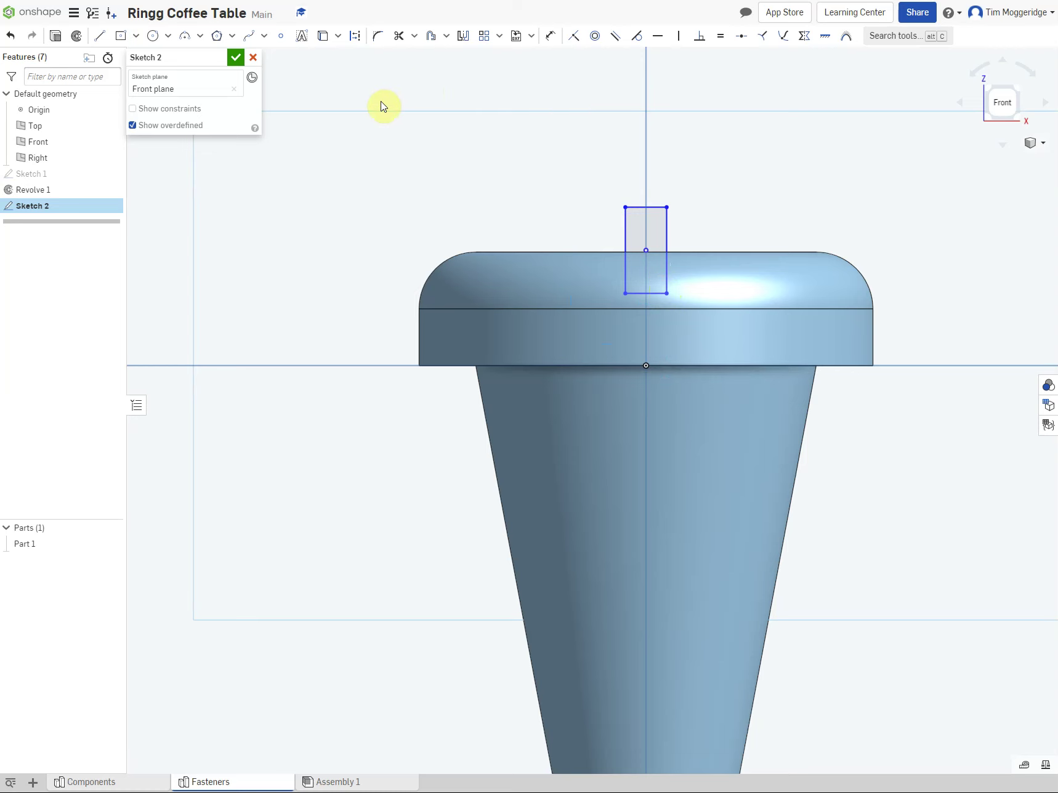
Step: Dimension the slot rectangle's width as 1 mm
click(551, 38)
click(635, 210)
click(539, 163)
text(1)
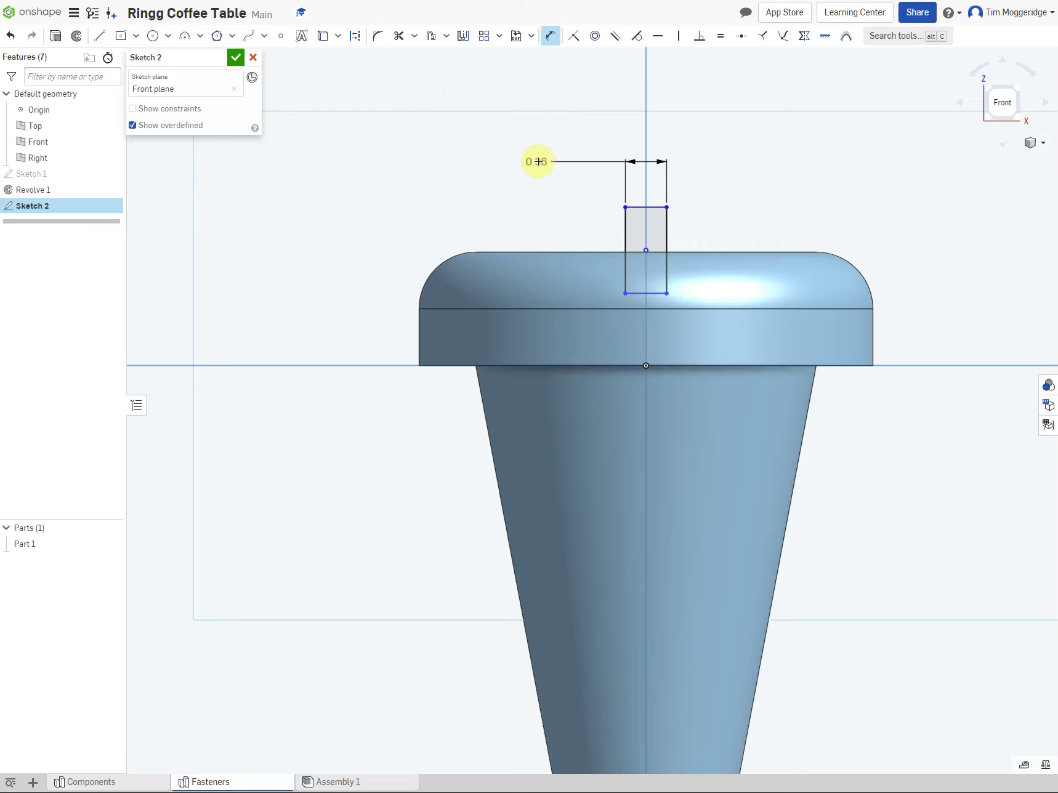
key(Return)
Step: Dimension the distance from the head's underside to the slot rectangle's lower edge as 0.5 mm
scroll(550, 165, up, 1)
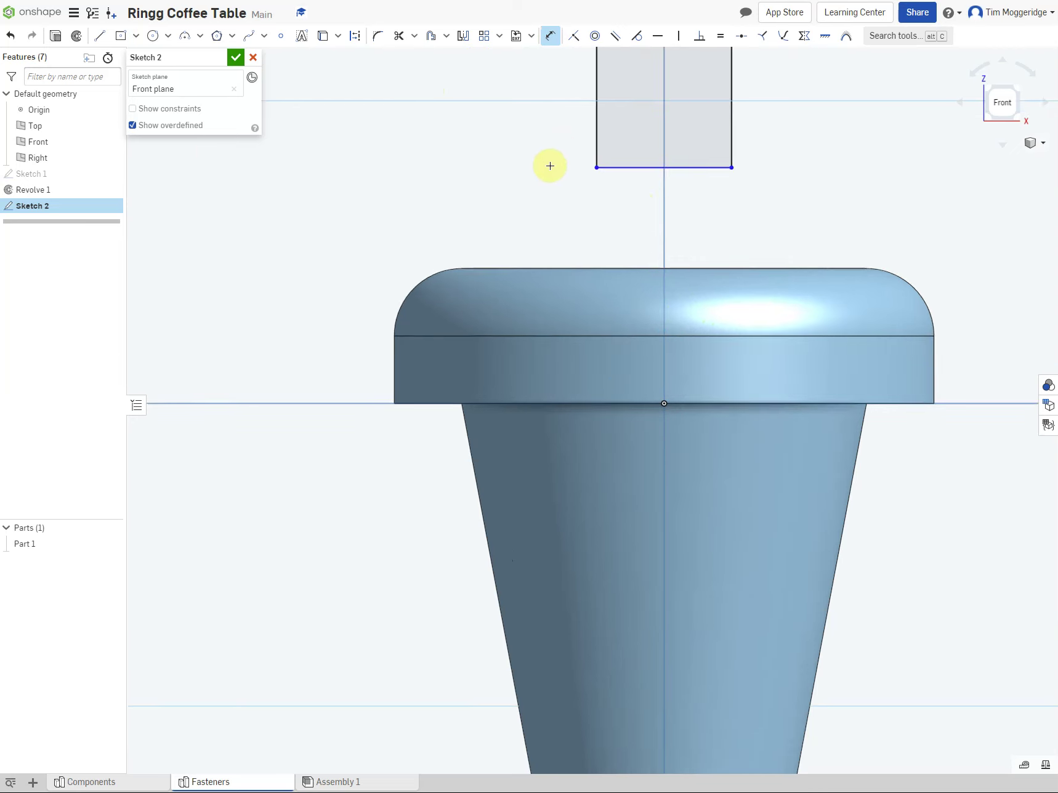
scroll(550, 165, down, 2)
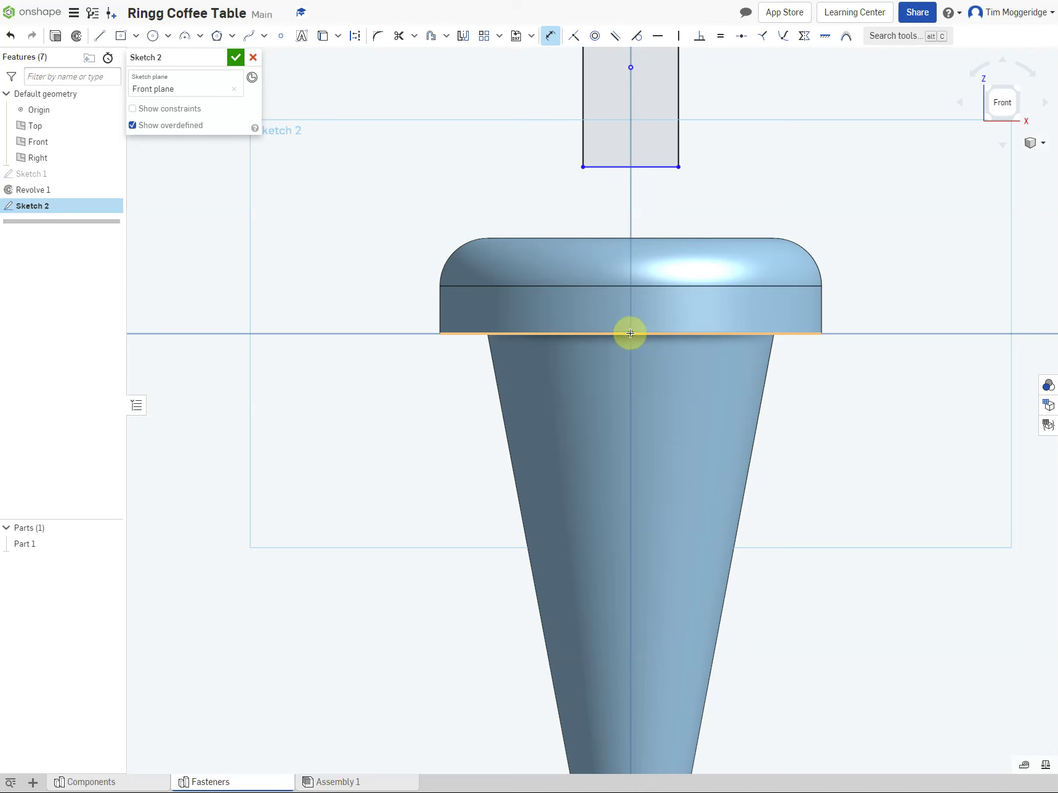
click(652, 335)
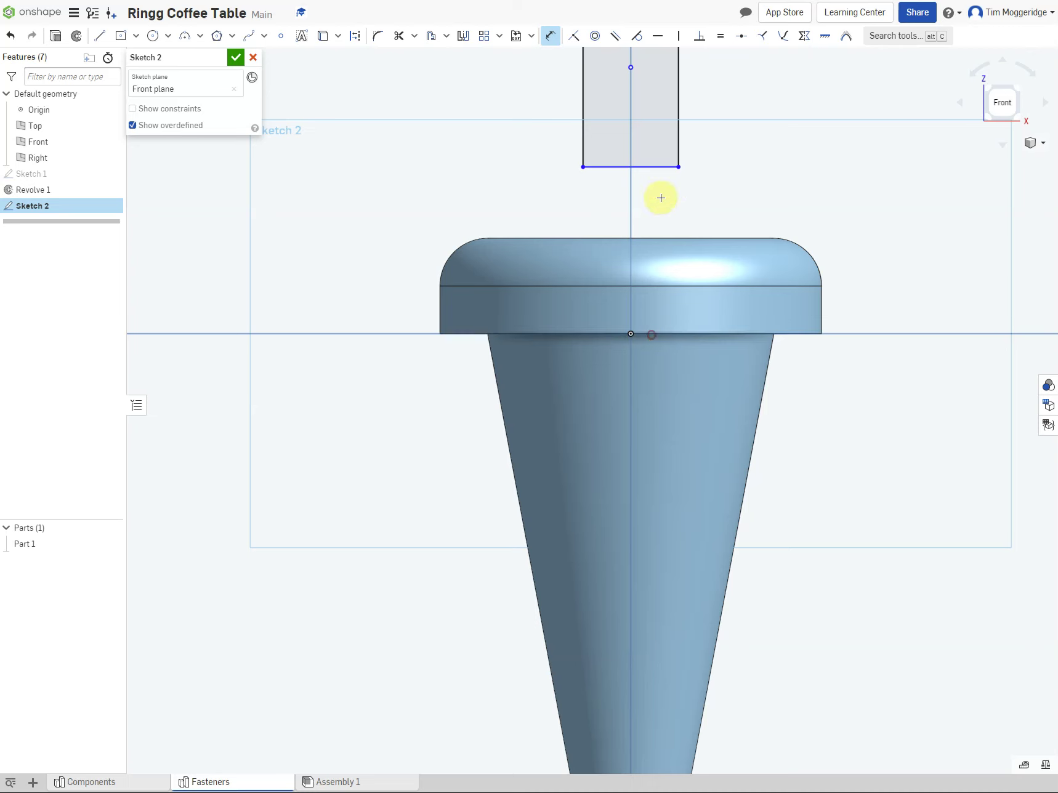
click(654, 166)
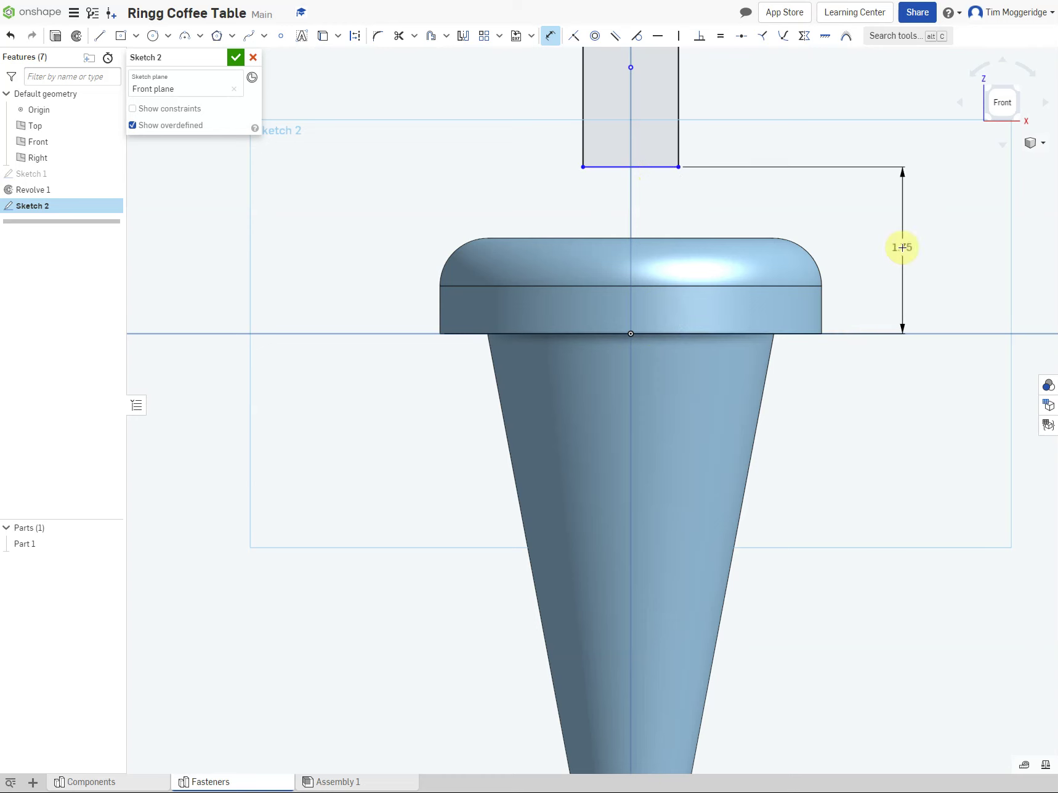
click(902, 248)
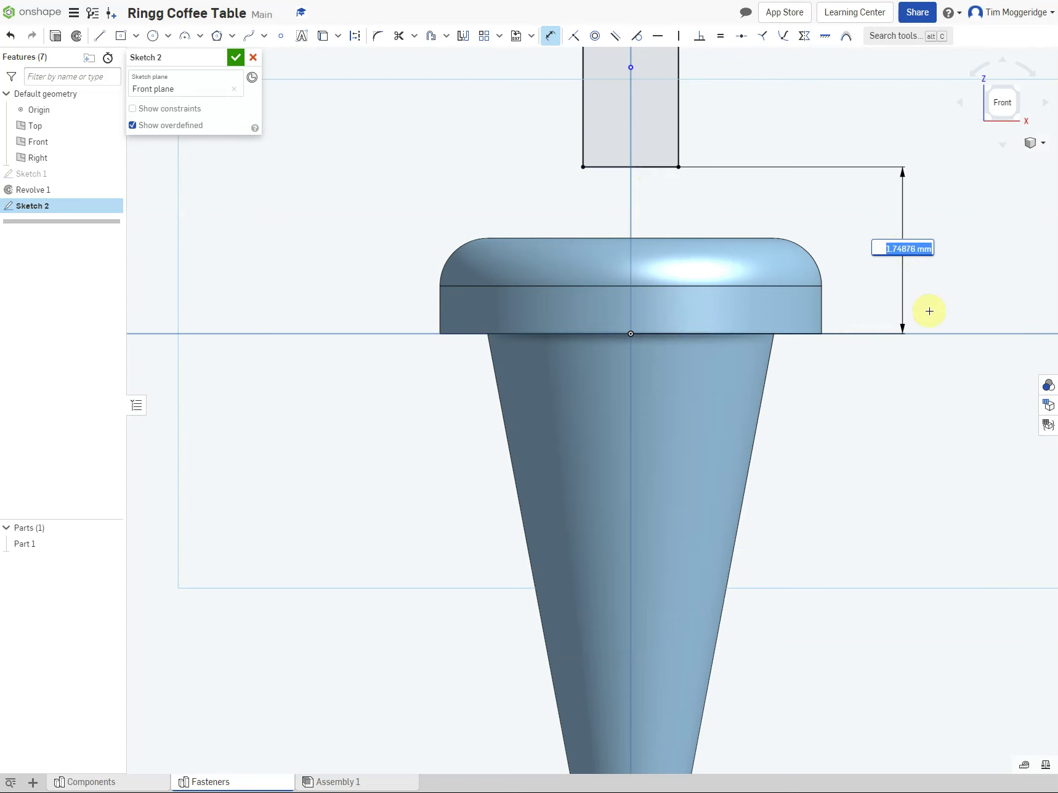
text(0.5)
key(Return)
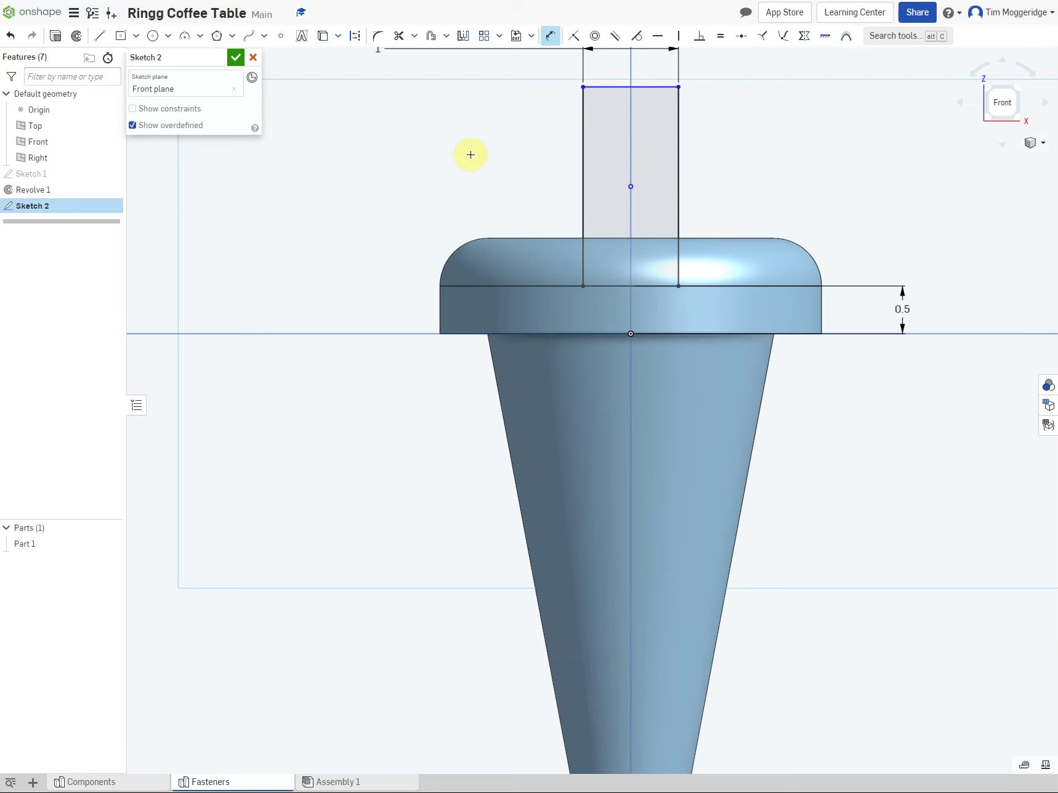
Step: Cut the head slot by extruding the slot rectangle as Remove, with Through all for both the first and second end positions
click(57, 38)
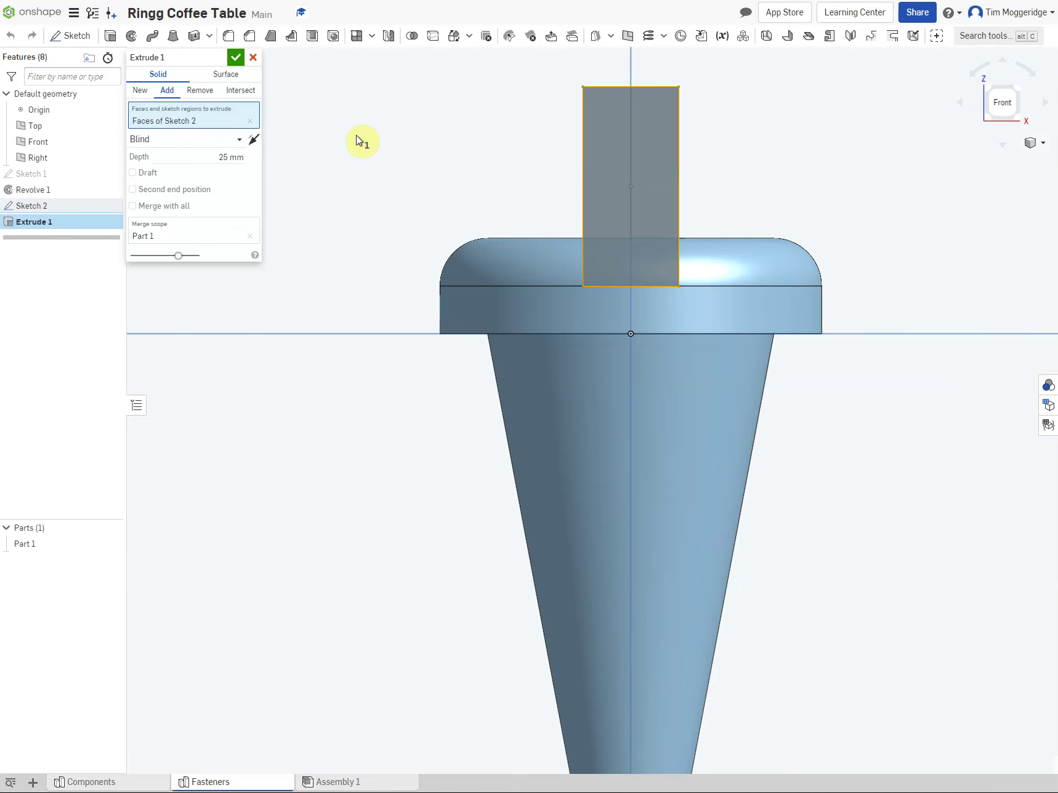
right_drag(425, 146, 407, 149)
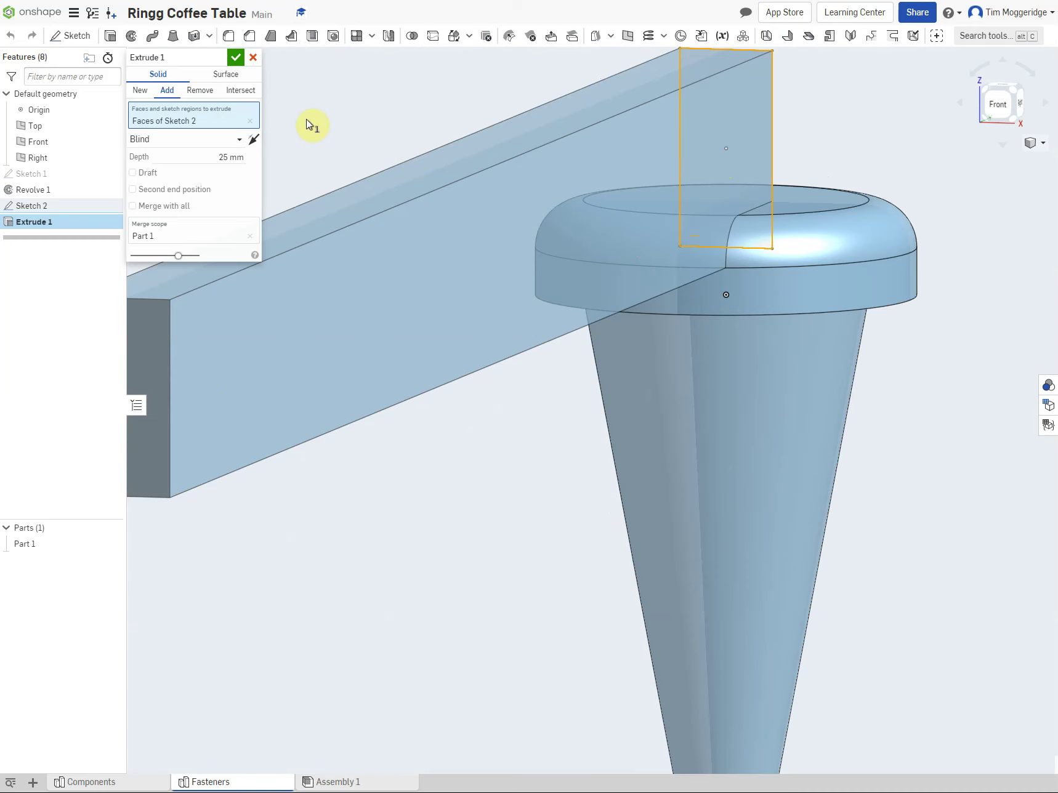
click(207, 93)
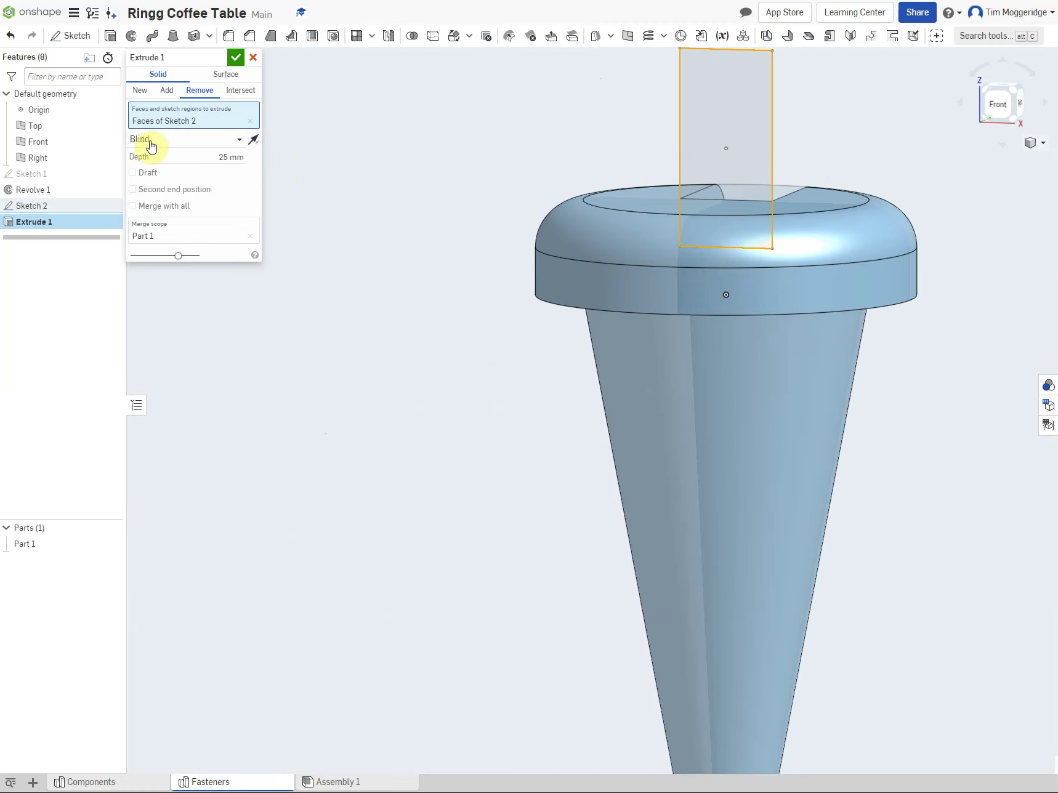
click(240, 142)
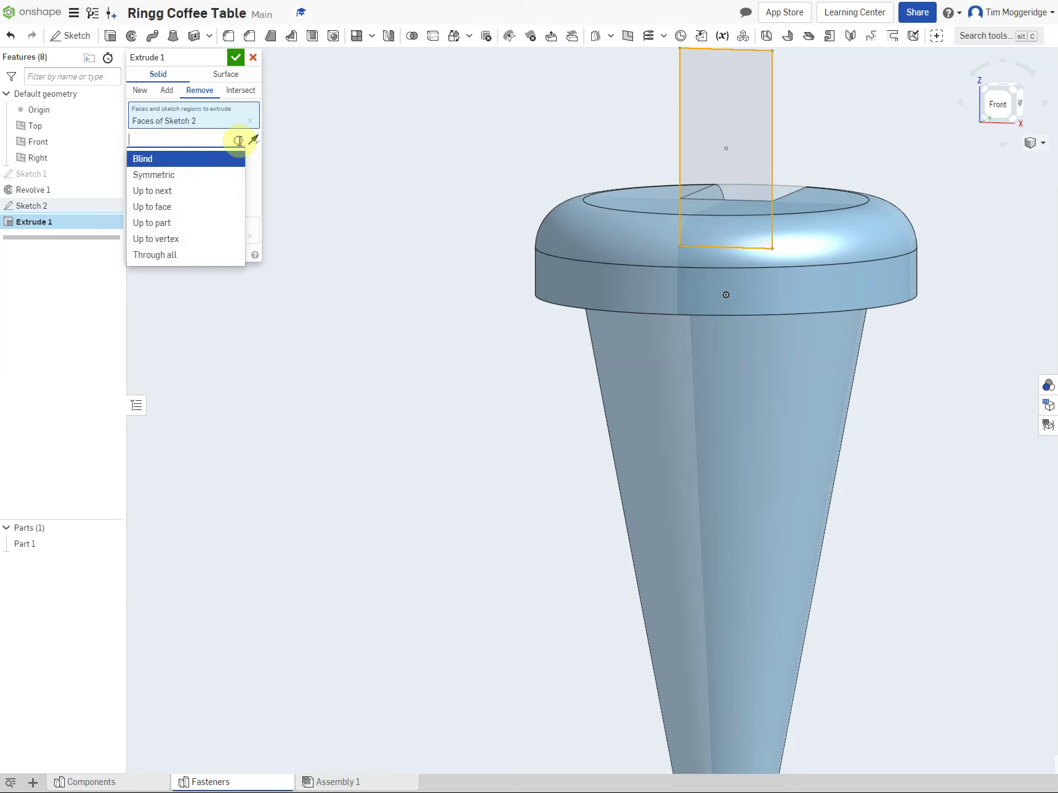
click(165, 254)
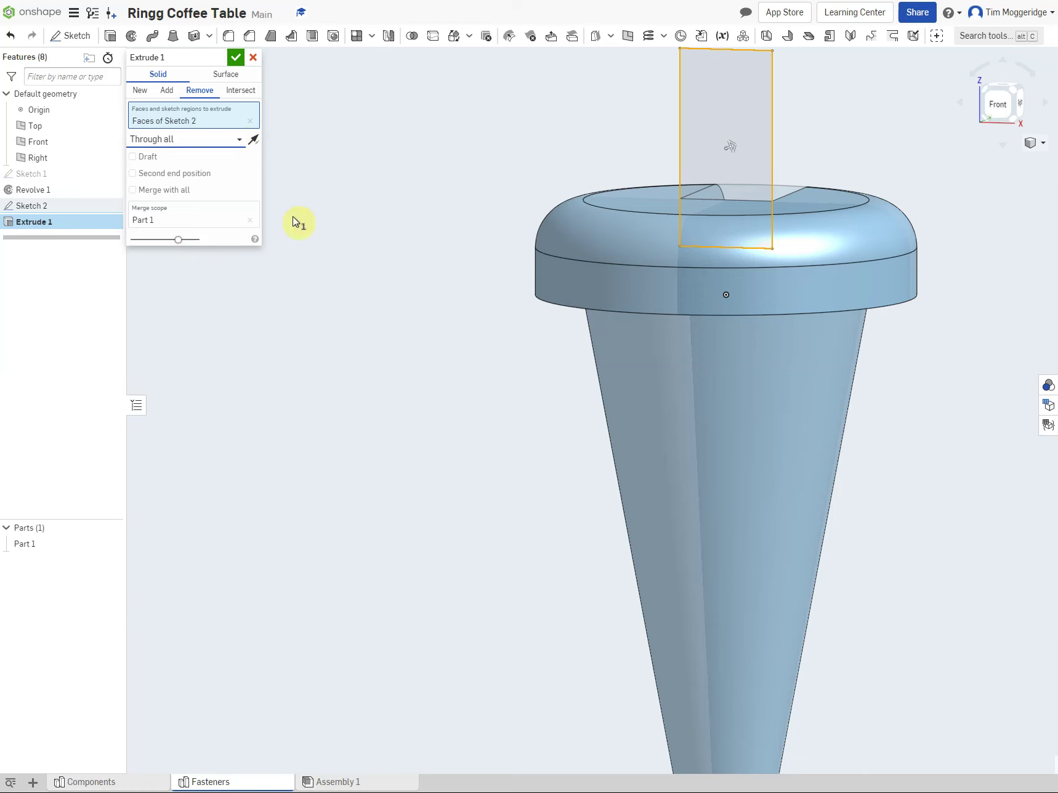
click(132, 174)
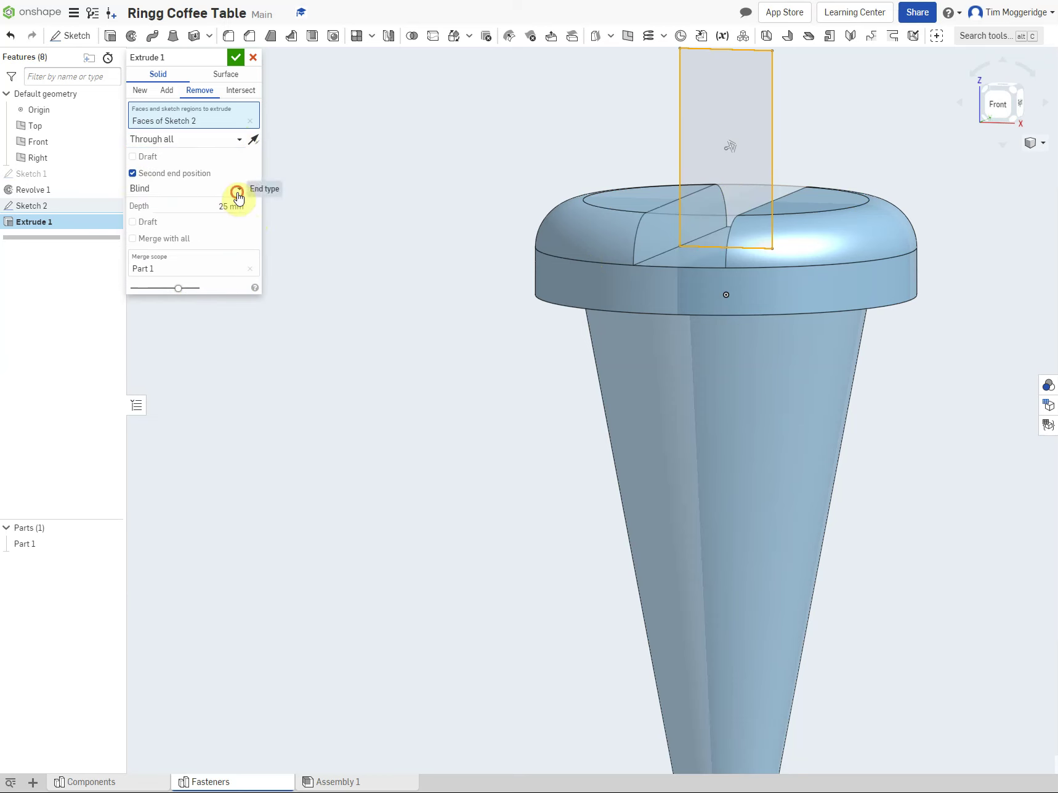
click(235, 191)
click(185, 294)
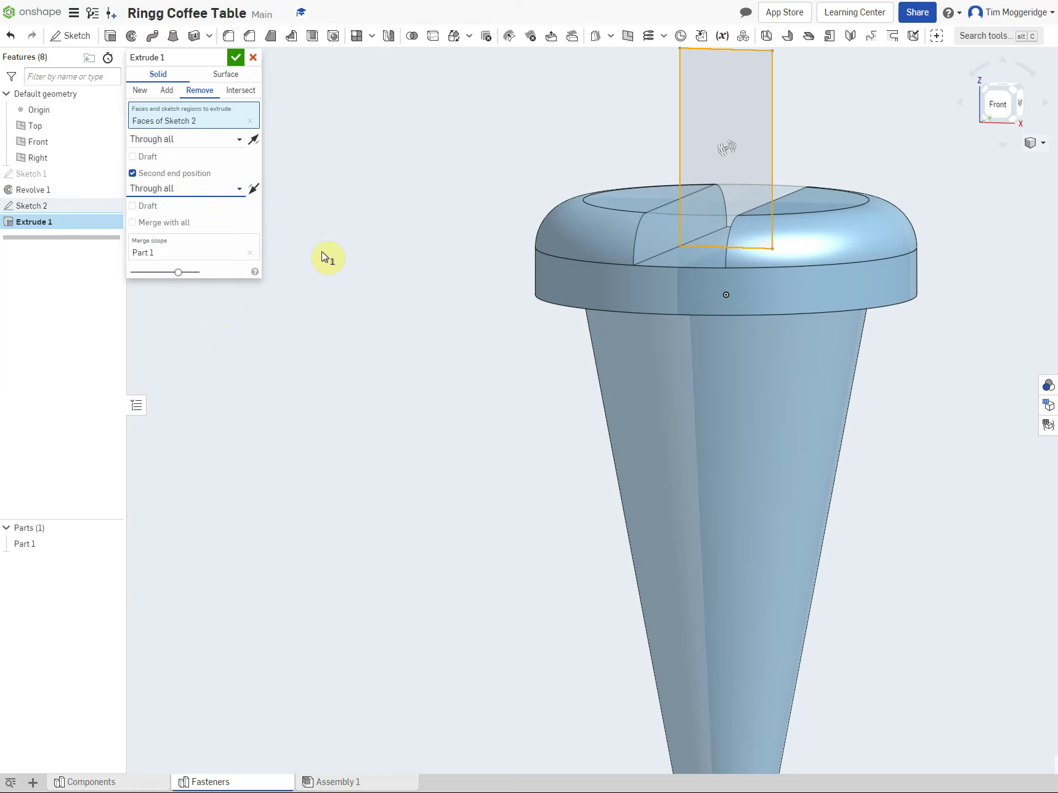
click(236, 59)
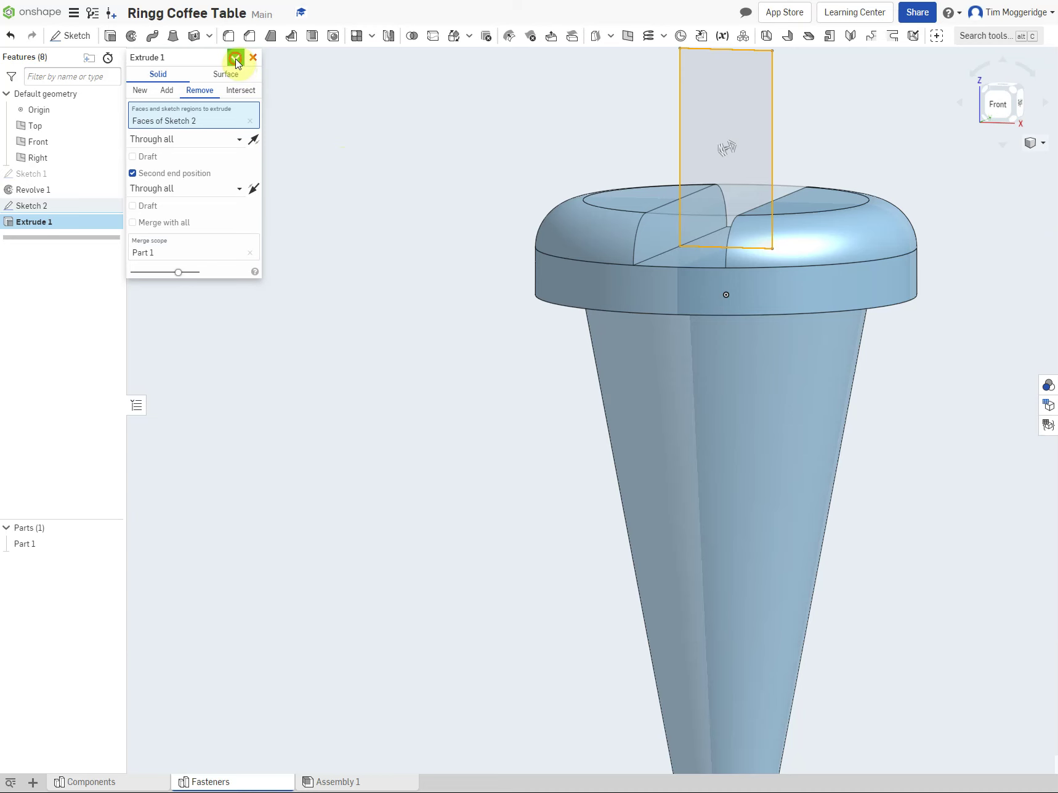
Step: Start a new sketch on the Top plane and view the plane face-on
scroll(303, 203, down, 2)
right_drag(302, 203, 302, 277)
scroll(303, 274, down, 3)
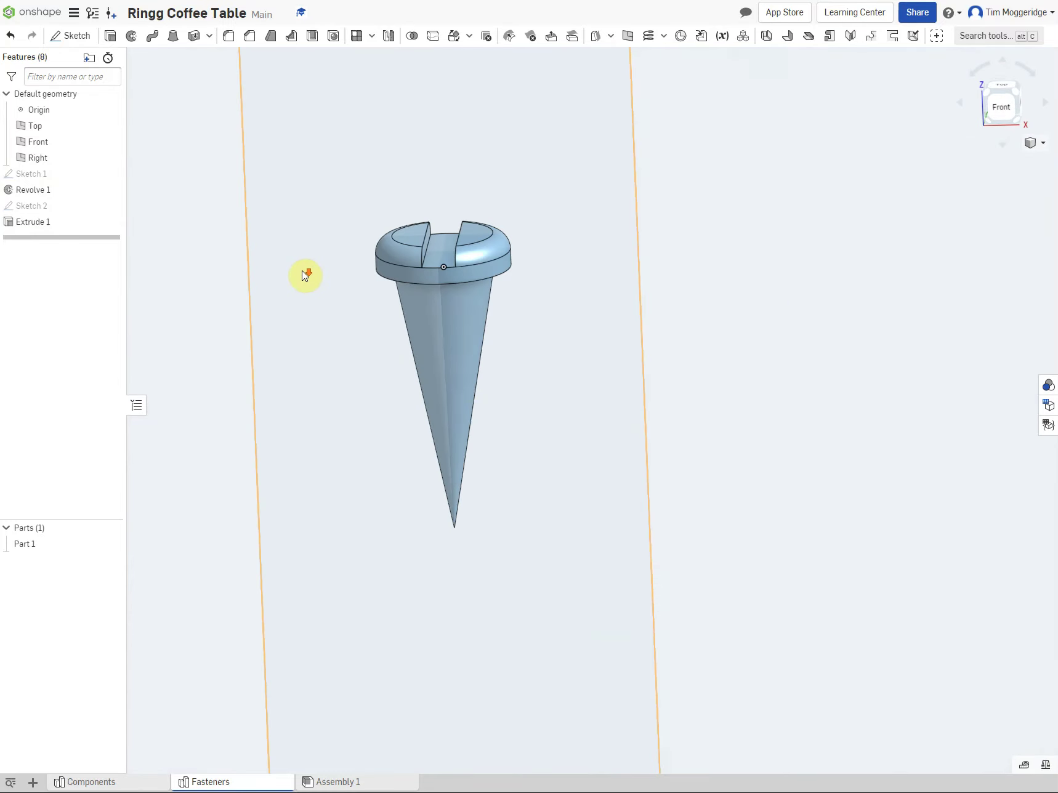
scroll(307, 272, down, 3)
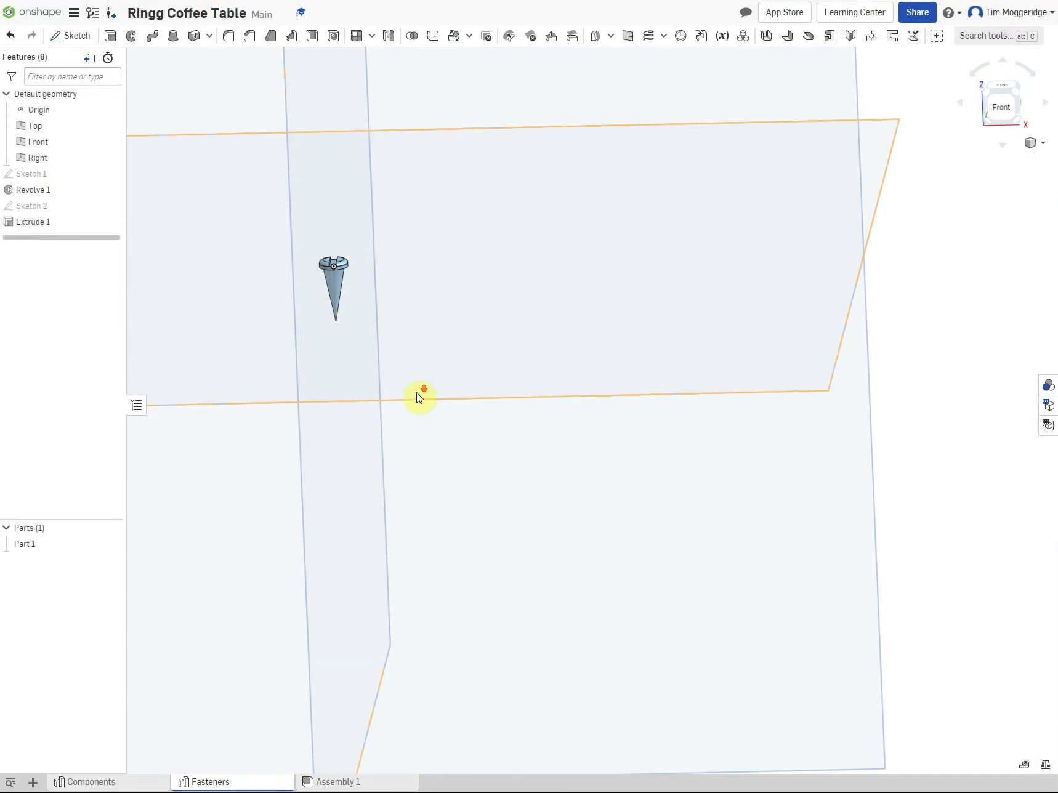
scroll(421, 394, down, 3)
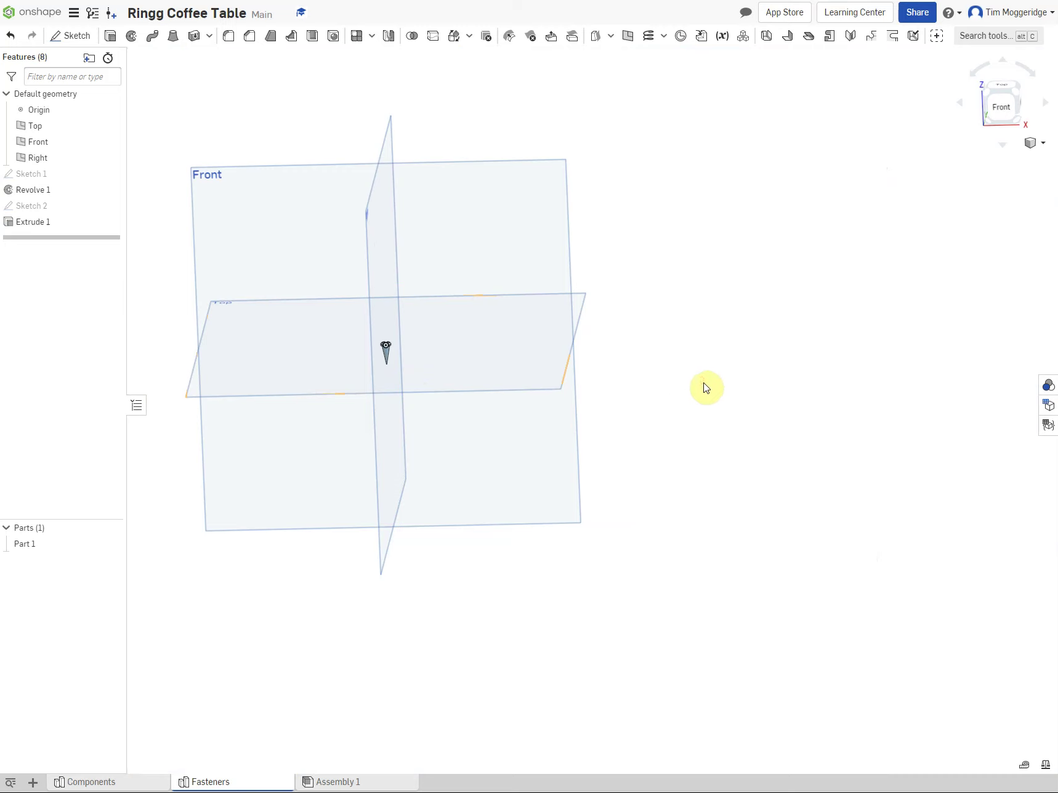
right_drag(702, 385, 733, 395)
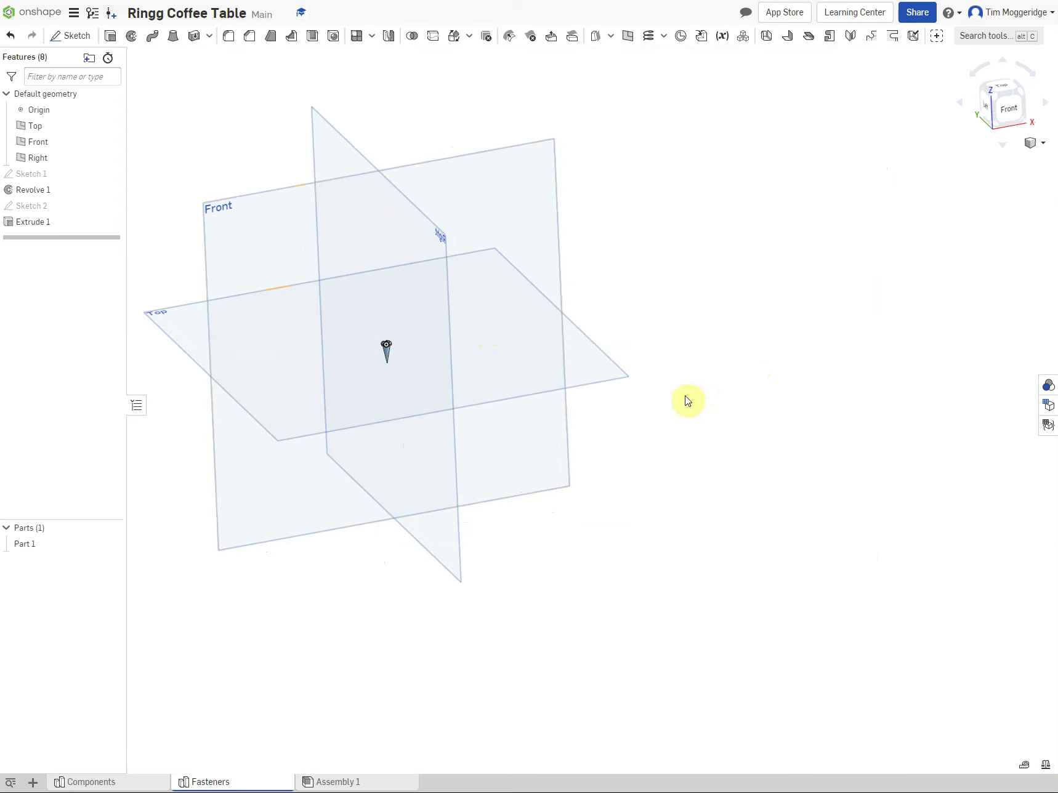
mouse_move(752, 357)
right_down()
mouse_move(752, 381)
mouse_move(740, 389)
right_up()
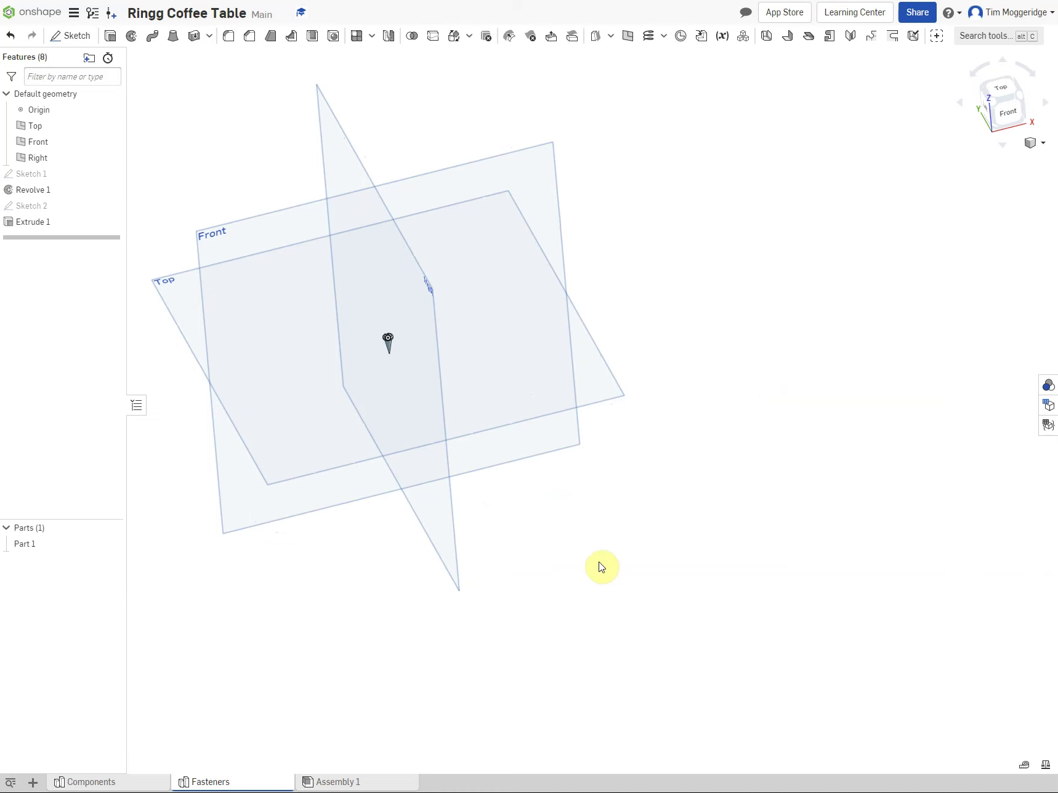
right_drag(605, 558, 604, 573)
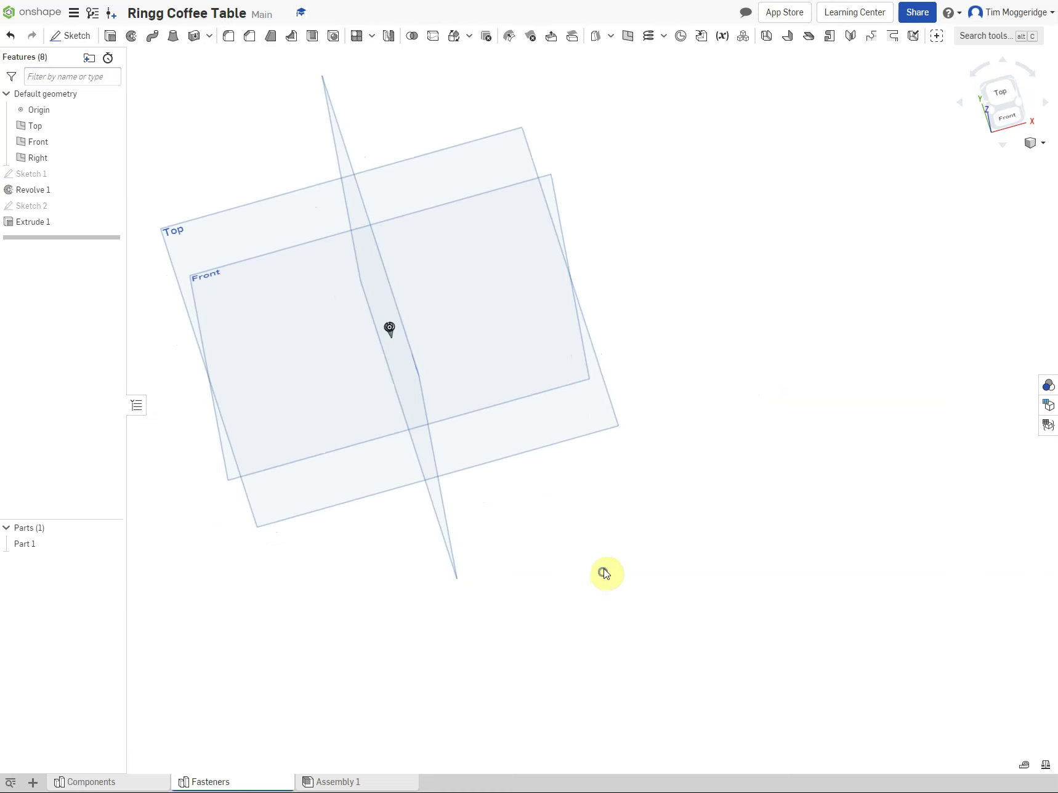
right_click(317, 491)
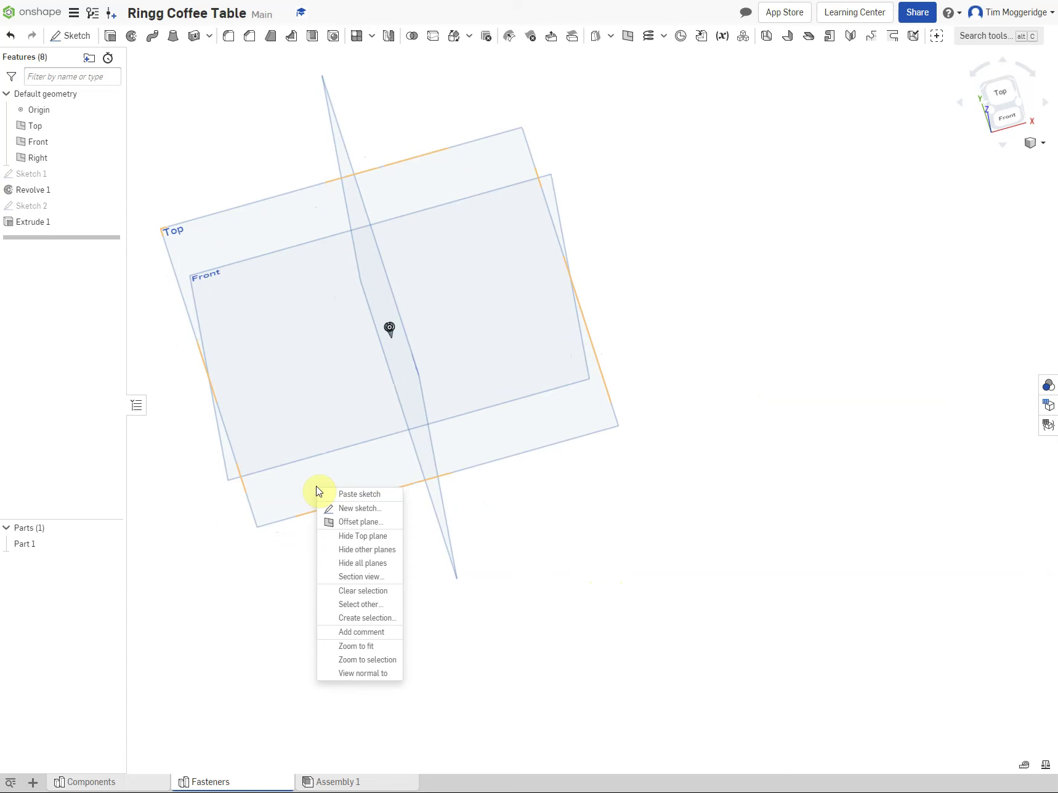
click(346, 509)
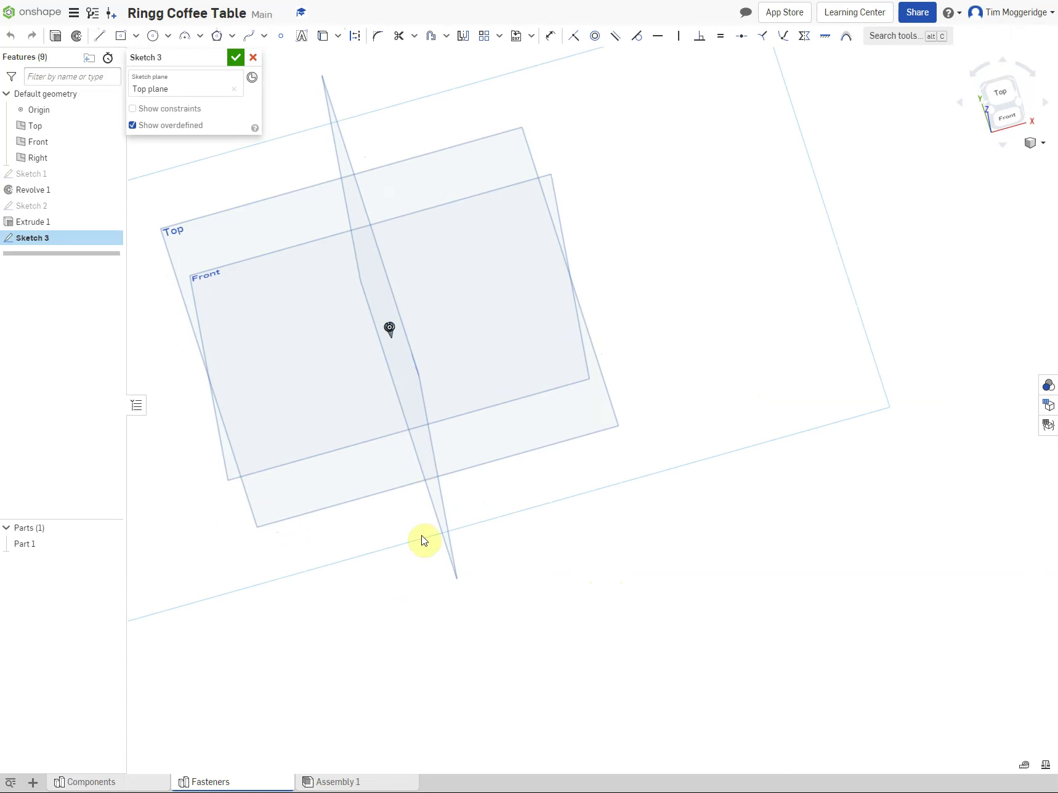
key(n)
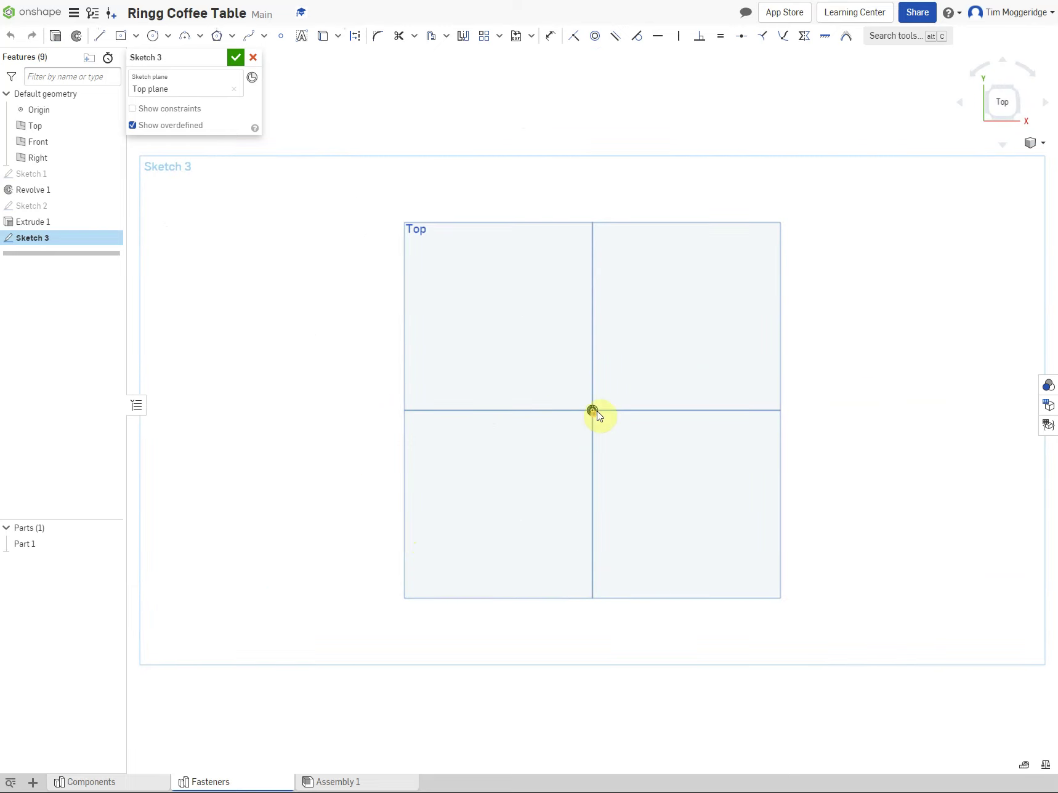